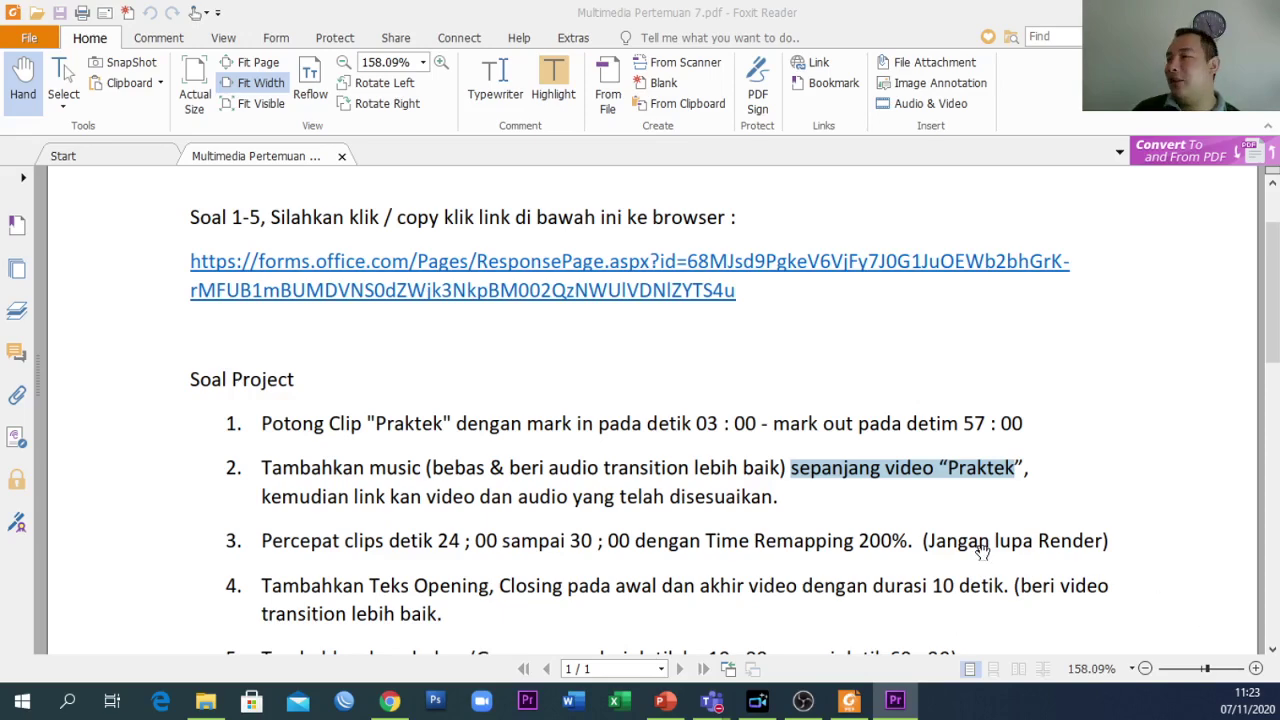
- Review the project tasks in the PDF, marking the 24 ; 00 start time in the Time Remapping task
click(982, 552)
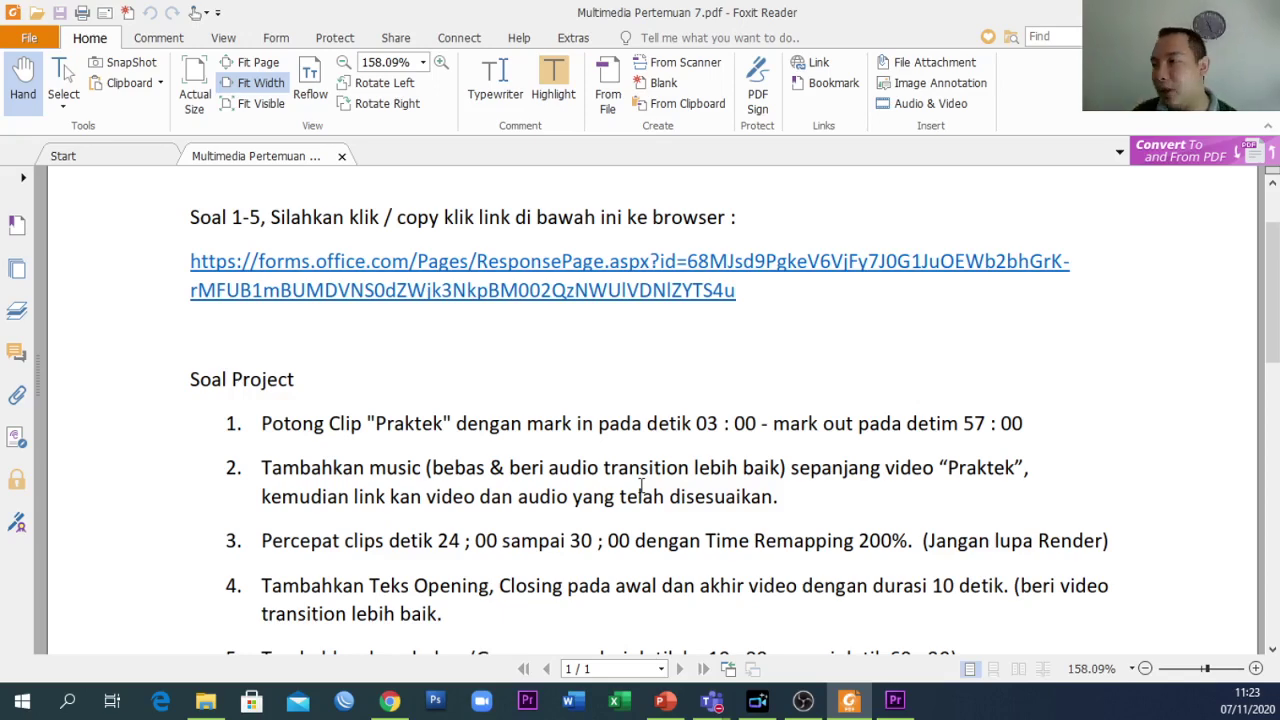
scroll(356, 483, down, 1)
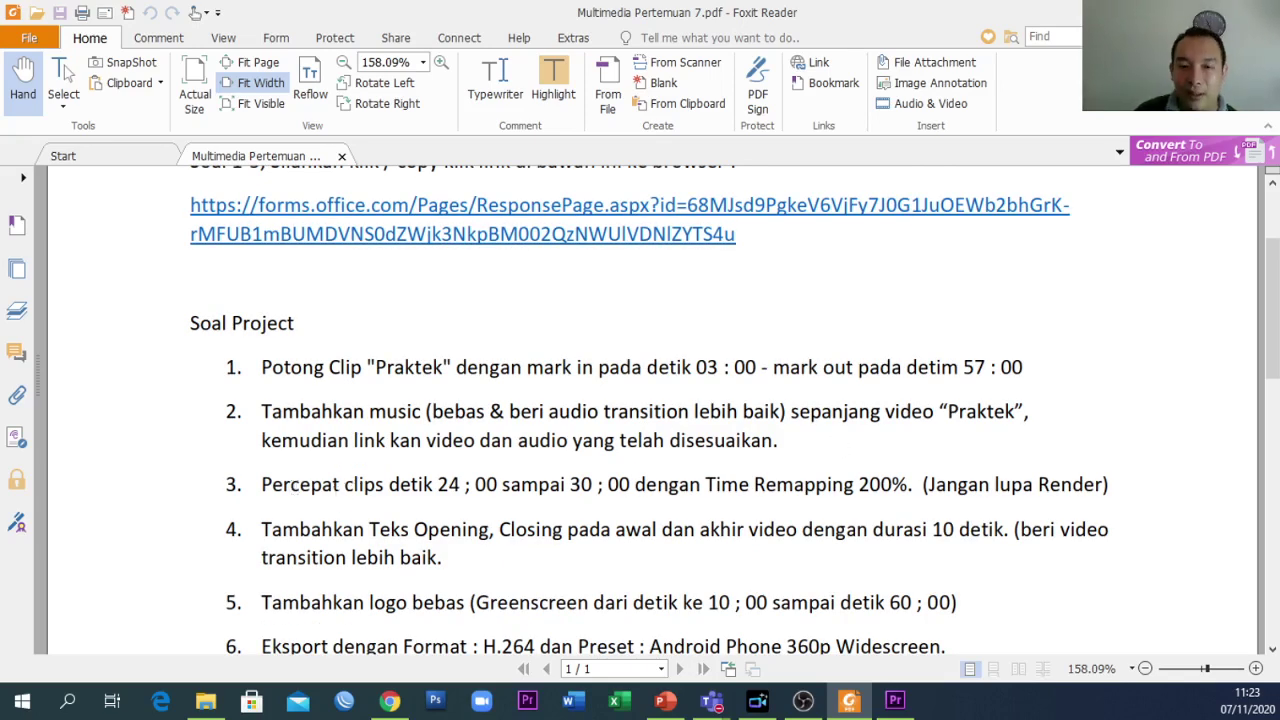
key(alt+Tab)
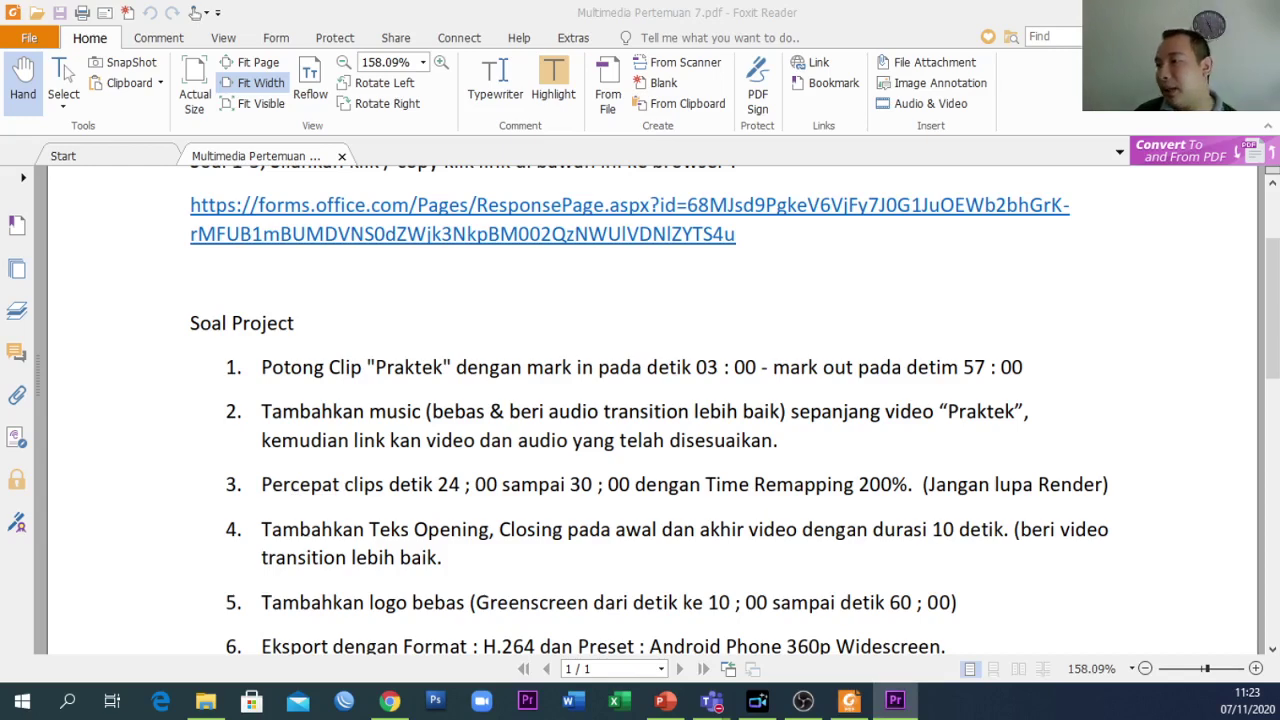
click(504, 527)
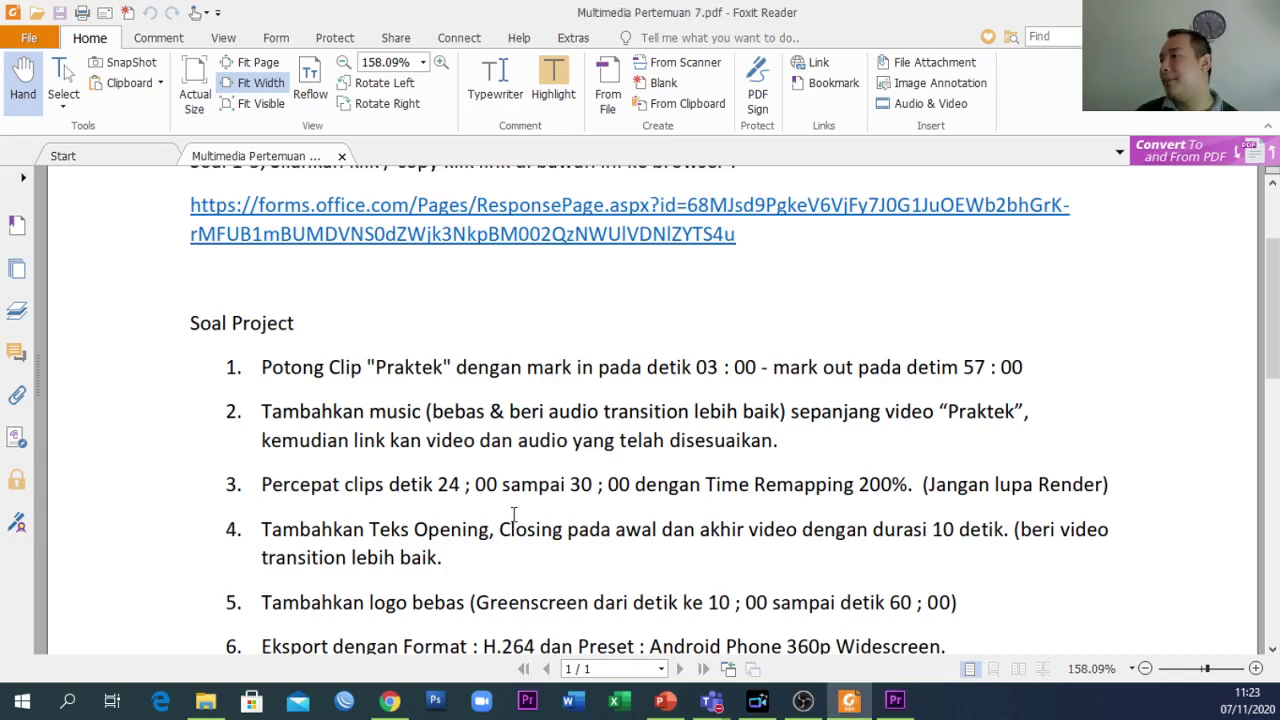
key(alt+Tab)
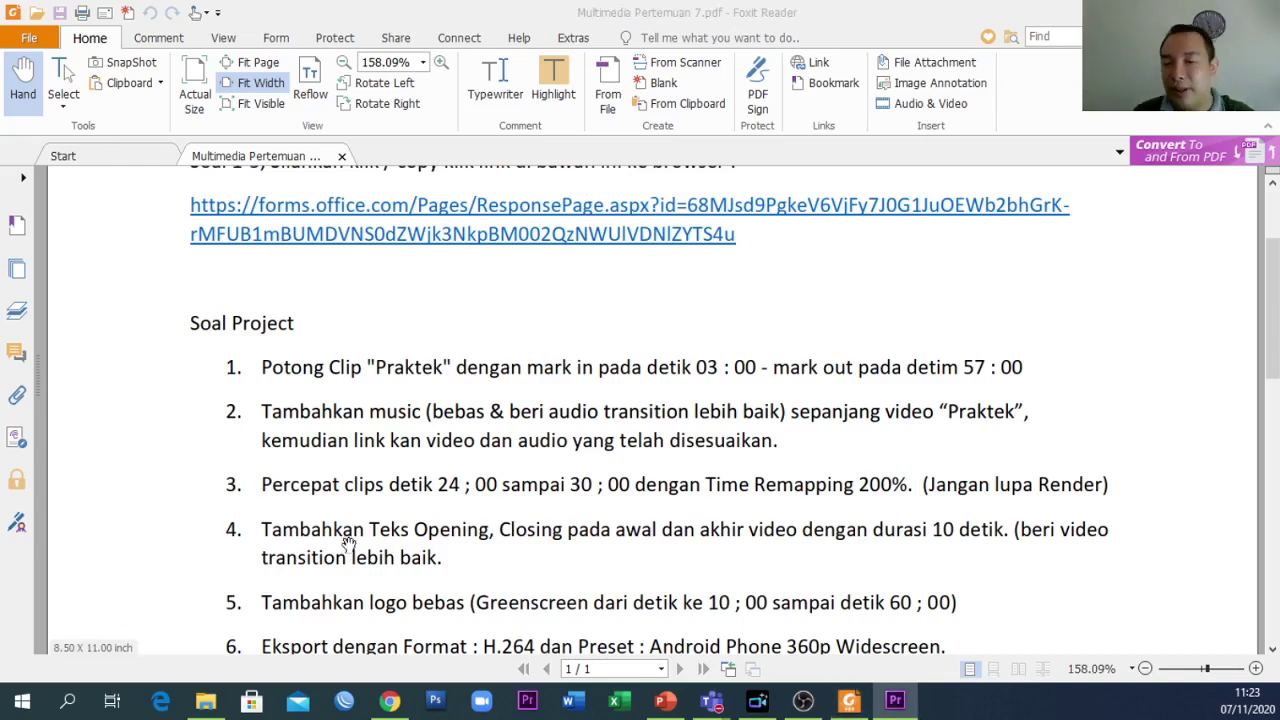
click(390, 484)
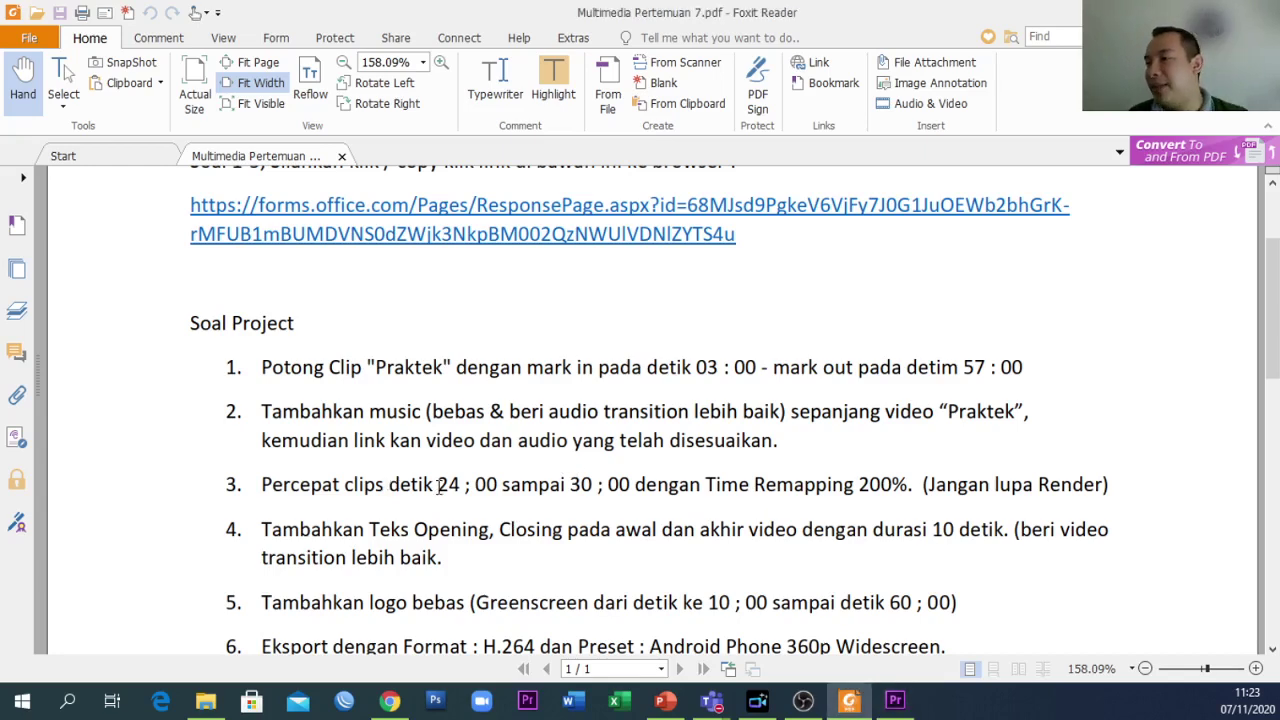
drag(441, 486, 489, 488)
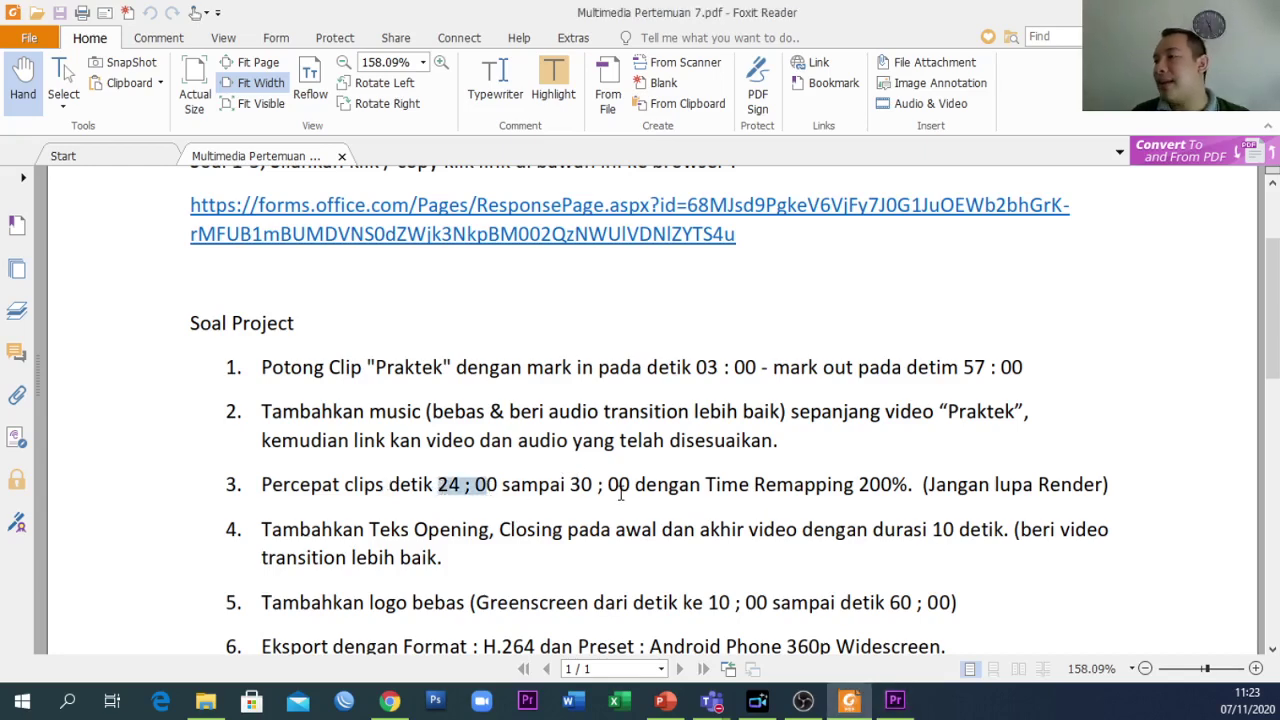
click(550, 487)
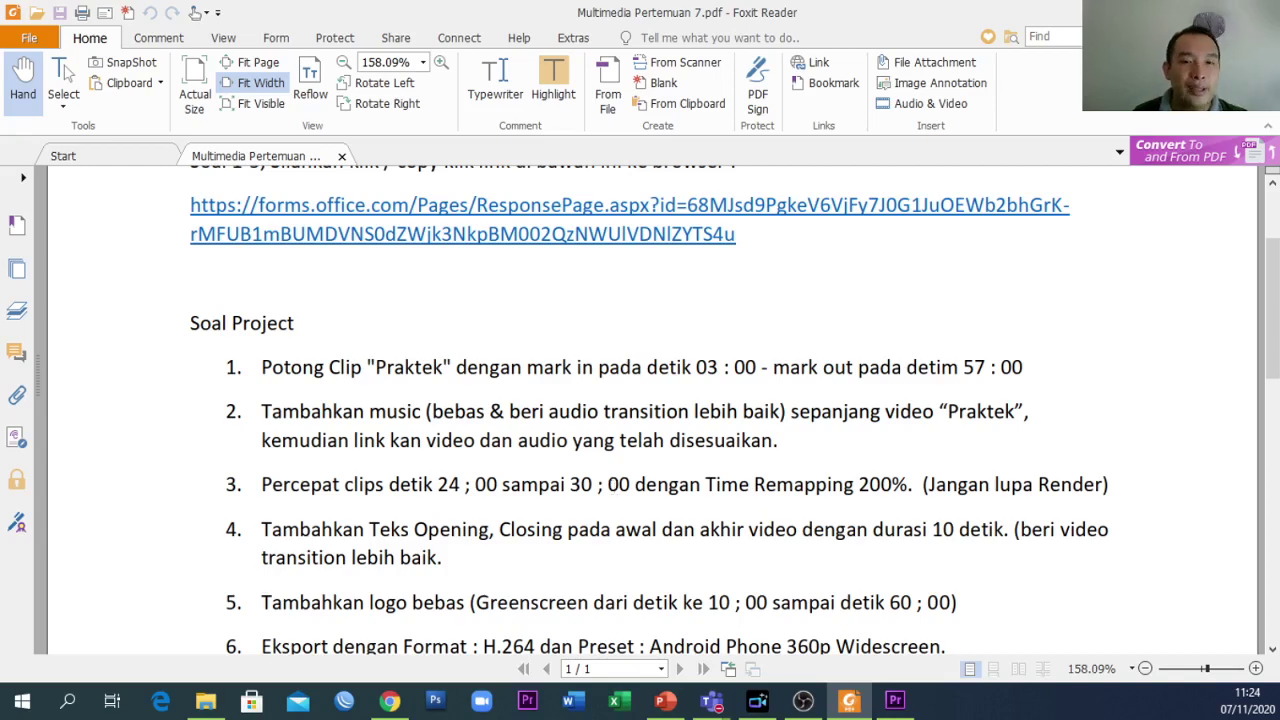
key(alt+Tab)
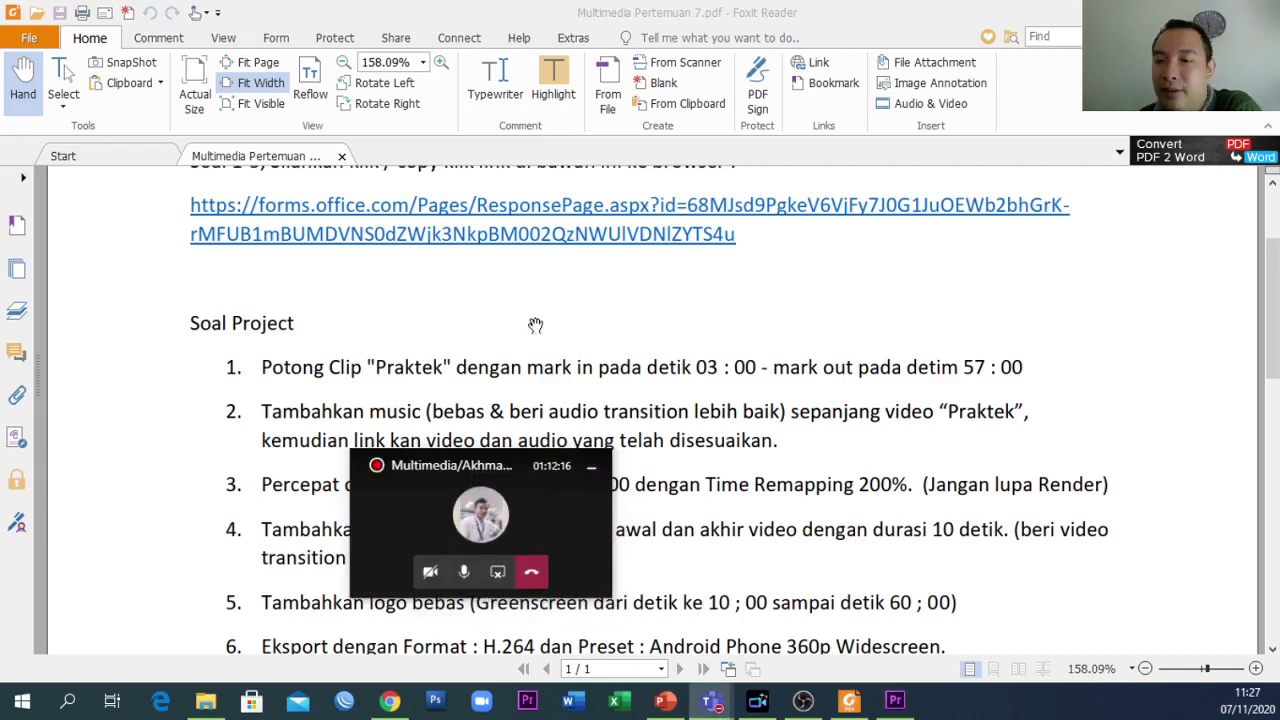
- Stop sharing the screen in the Teams meeting and maximize the meeting window to follow the student's shared Premiere project
click(494, 573)
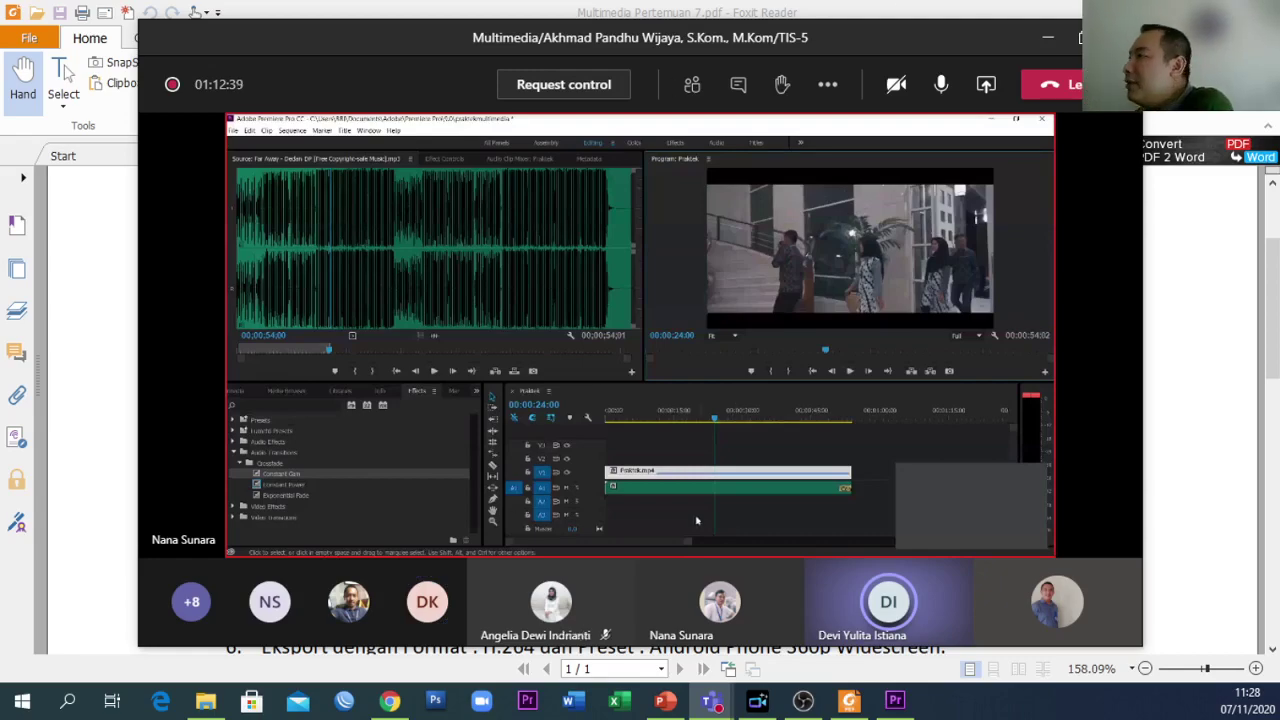
click(1080, 37)
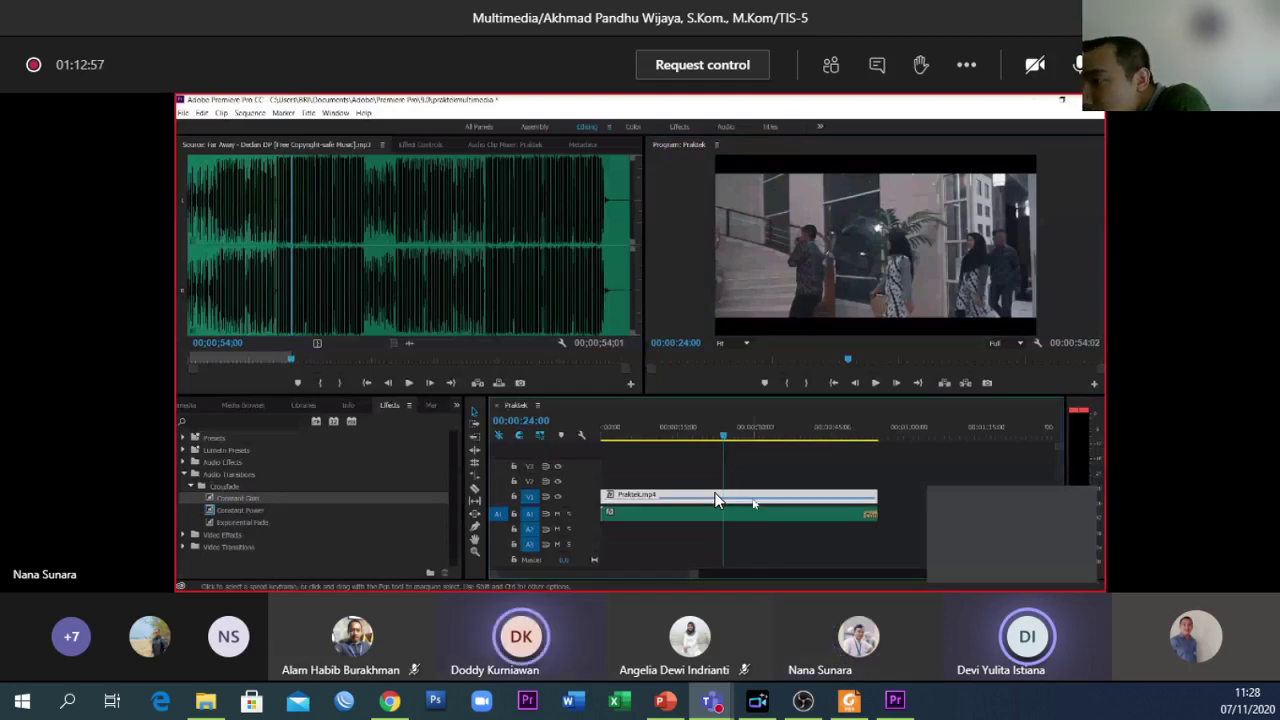
- Inspect the context options of the Praktek.mp4 clip on track V1 and enlarge the timeline view around it
right_click(798, 500)
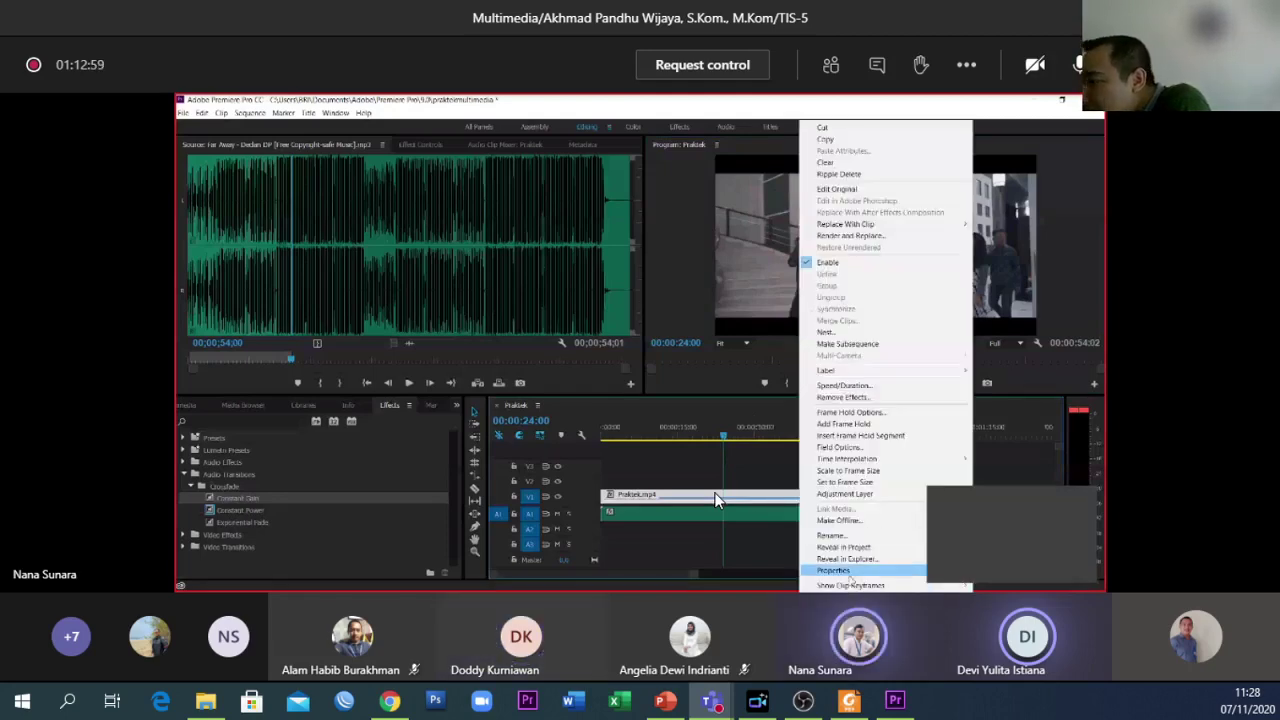
mouse_move(857, 587)
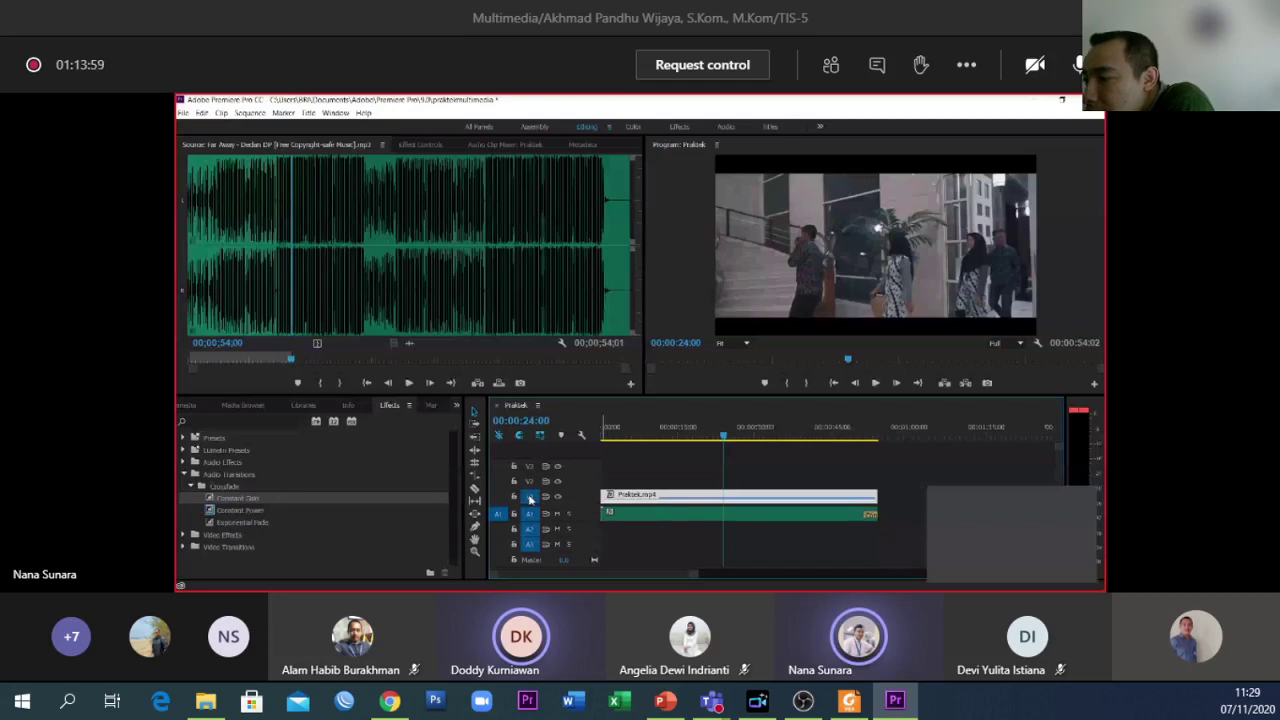
click(530, 498)
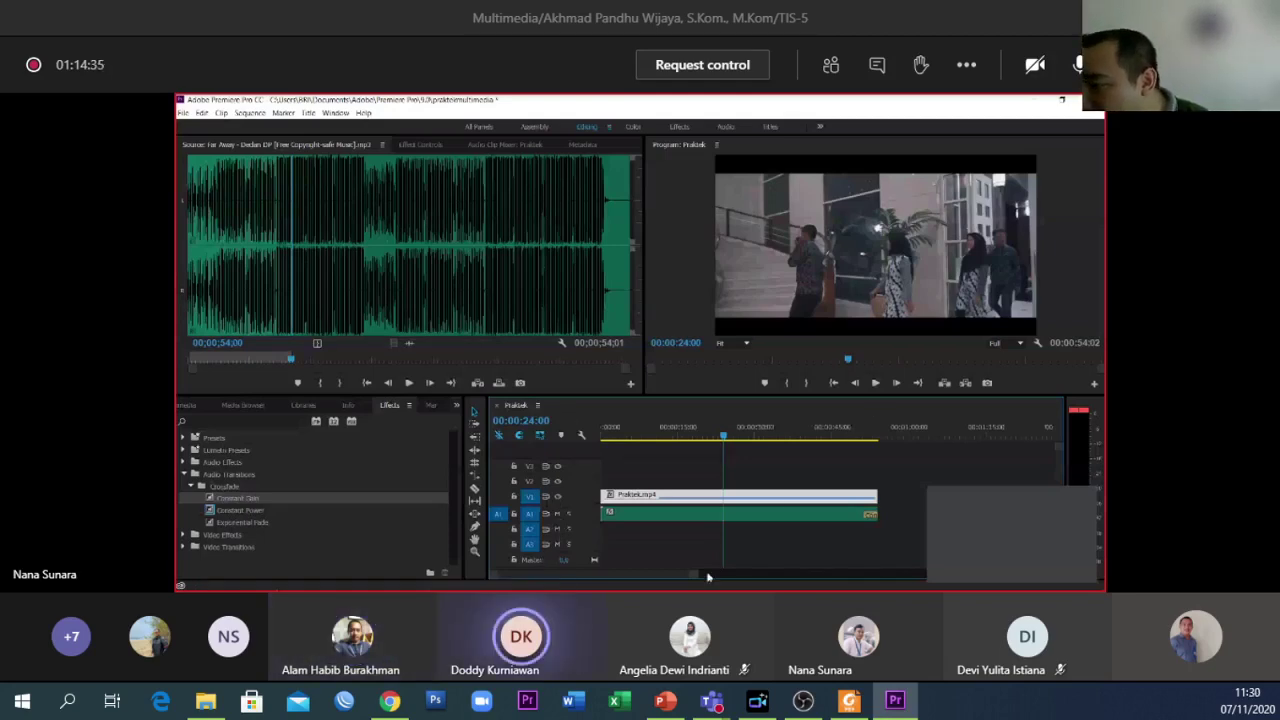
drag(700, 577, 736, 578)
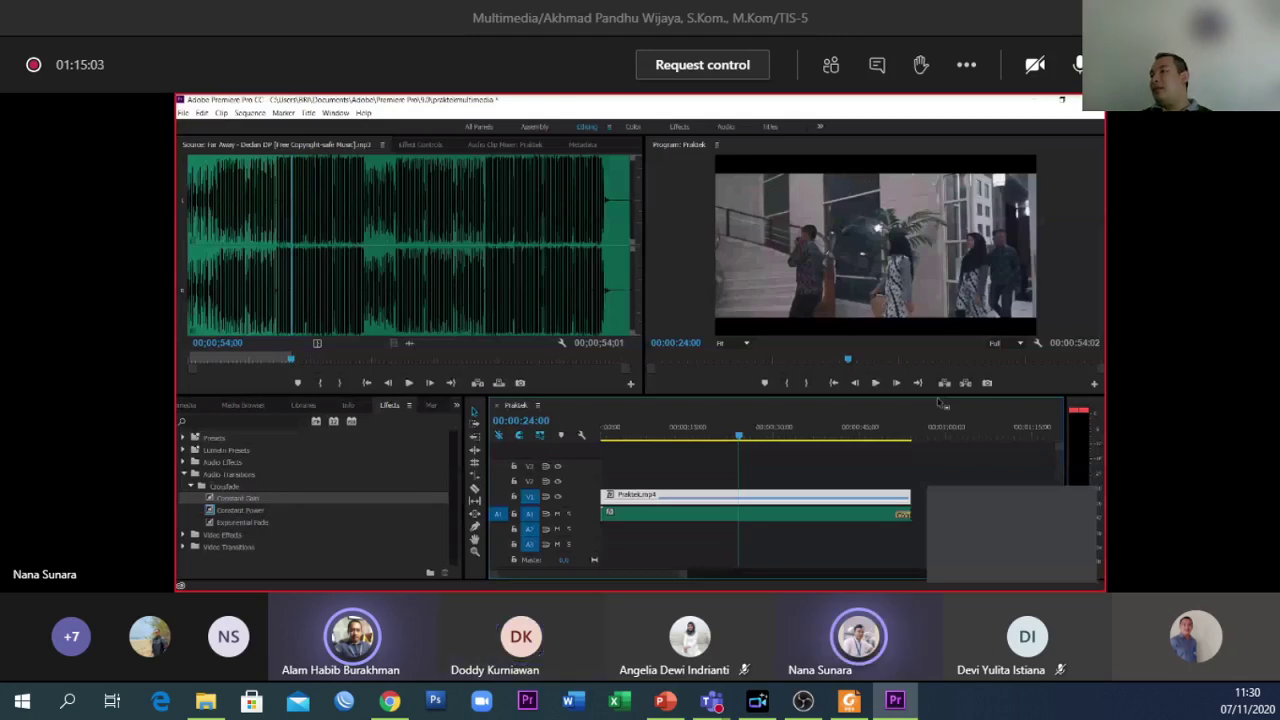
- Try to rearrange the Praktek timeline and Program monitor panels in the Editing workspace
drag(940, 403, 912, 345)
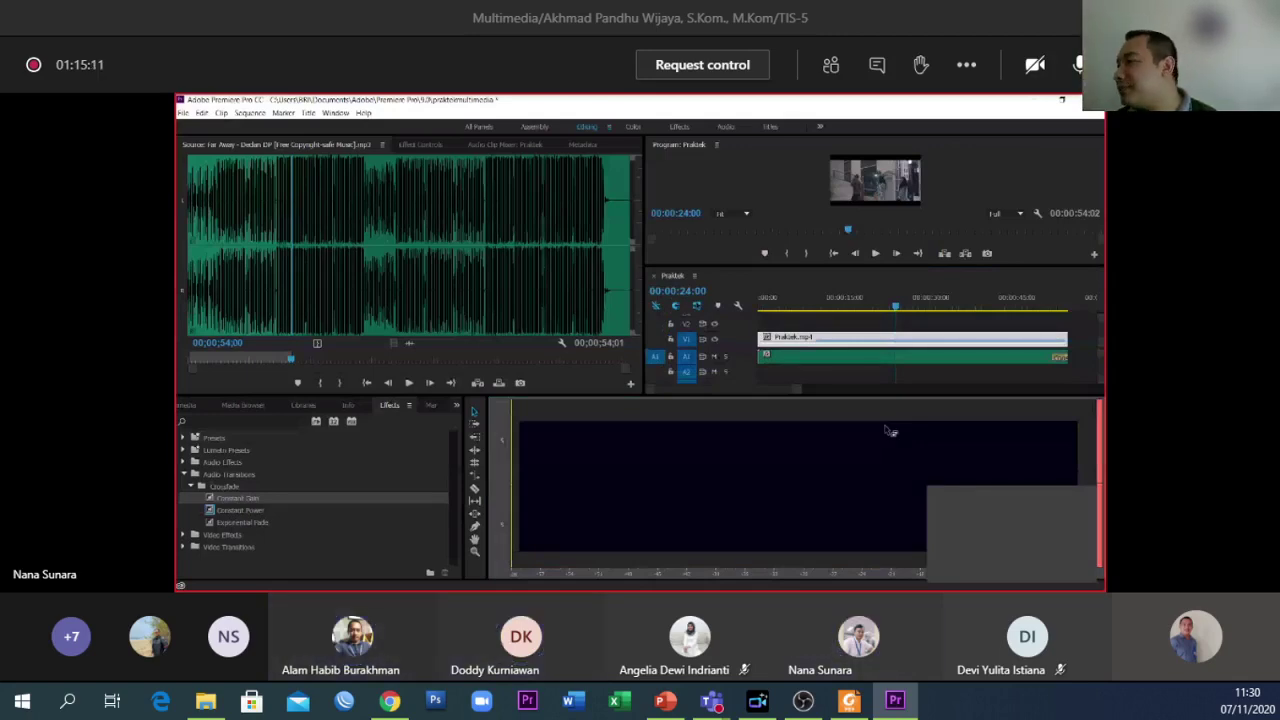
drag(890, 431, 840, 447)
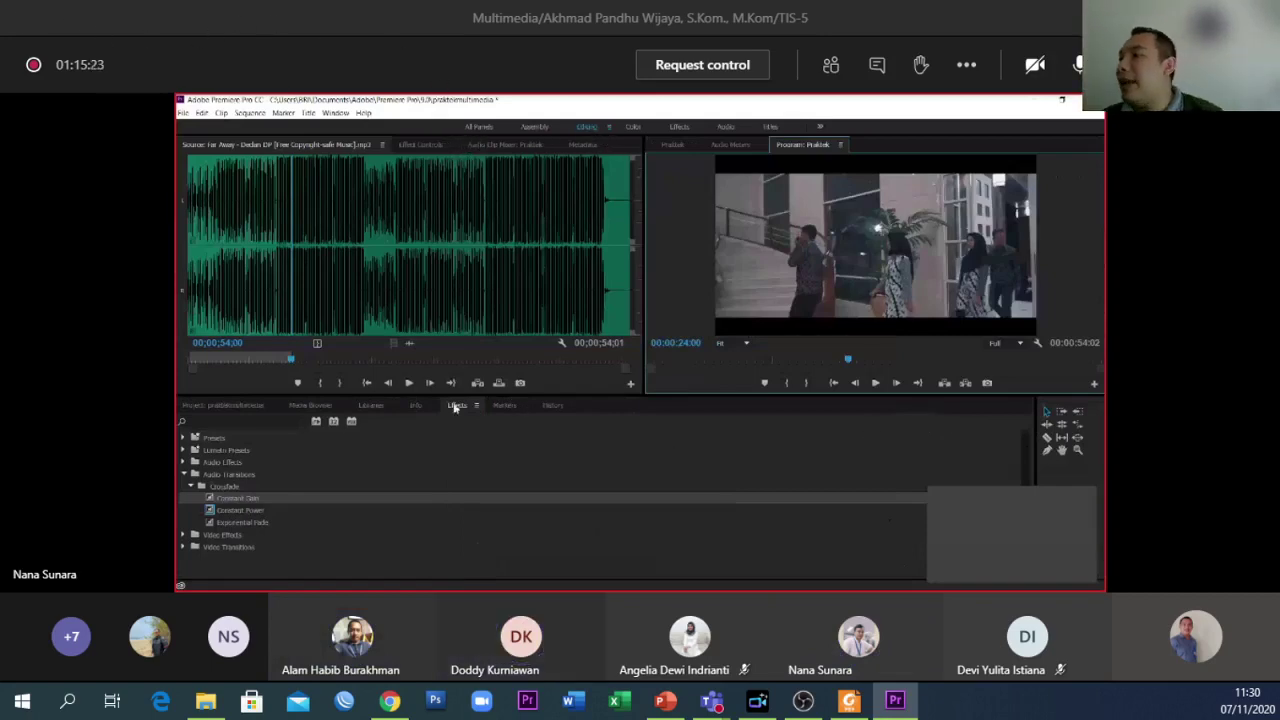
- Switch to the Effects workspace and reset it to its saved layout
click(678, 127)
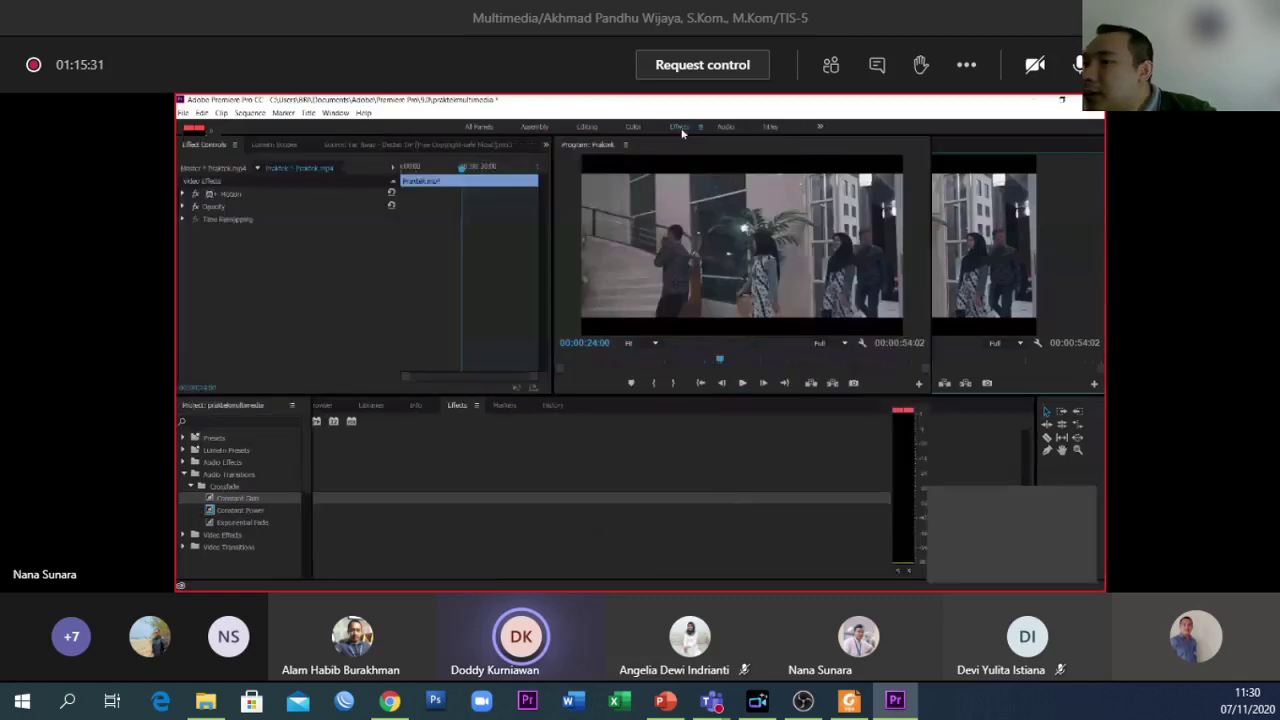
click(700, 127)
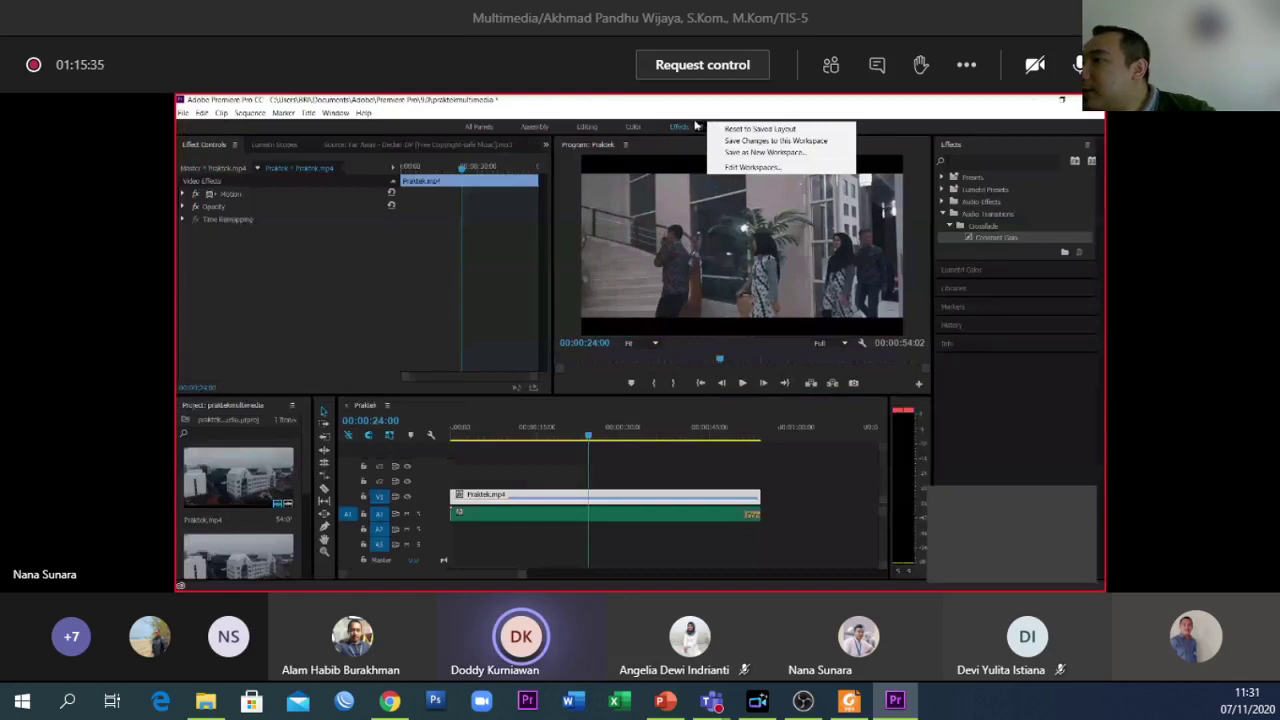
click(728, 129)
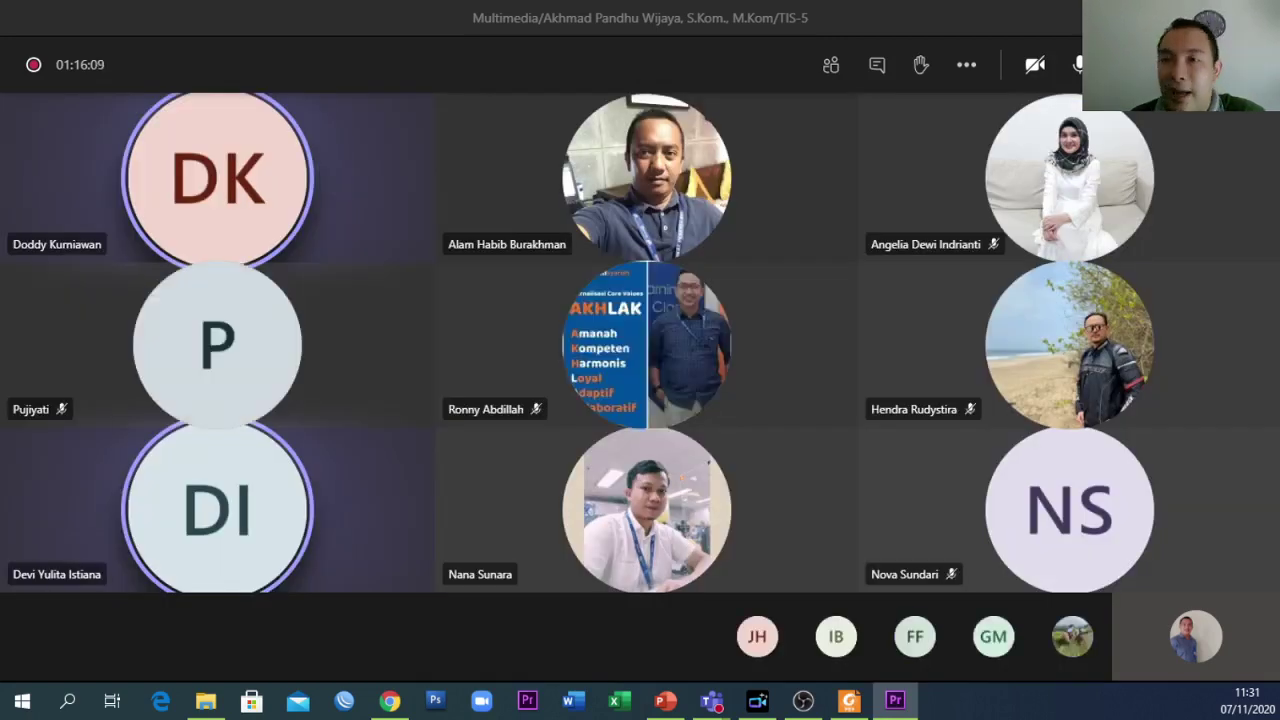
- Share Screen #1 in the Teams meeting with computer sound included
click(1135, 64)
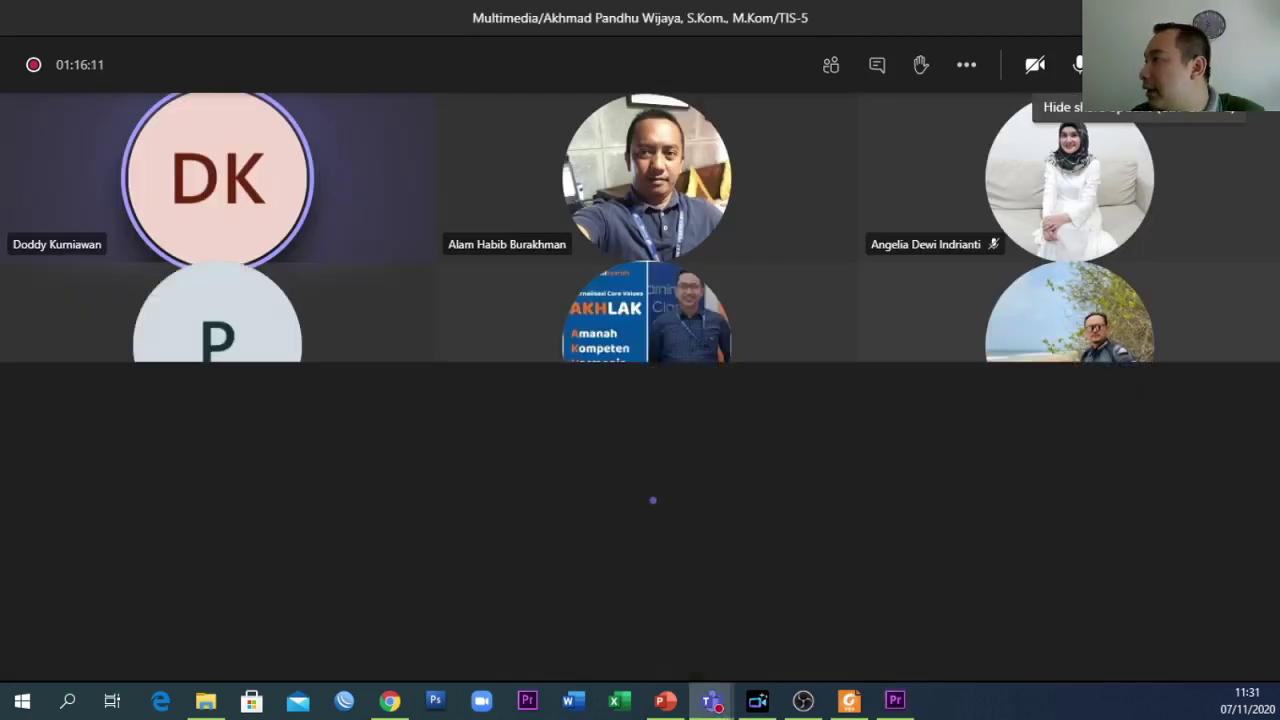
click(62, 391)
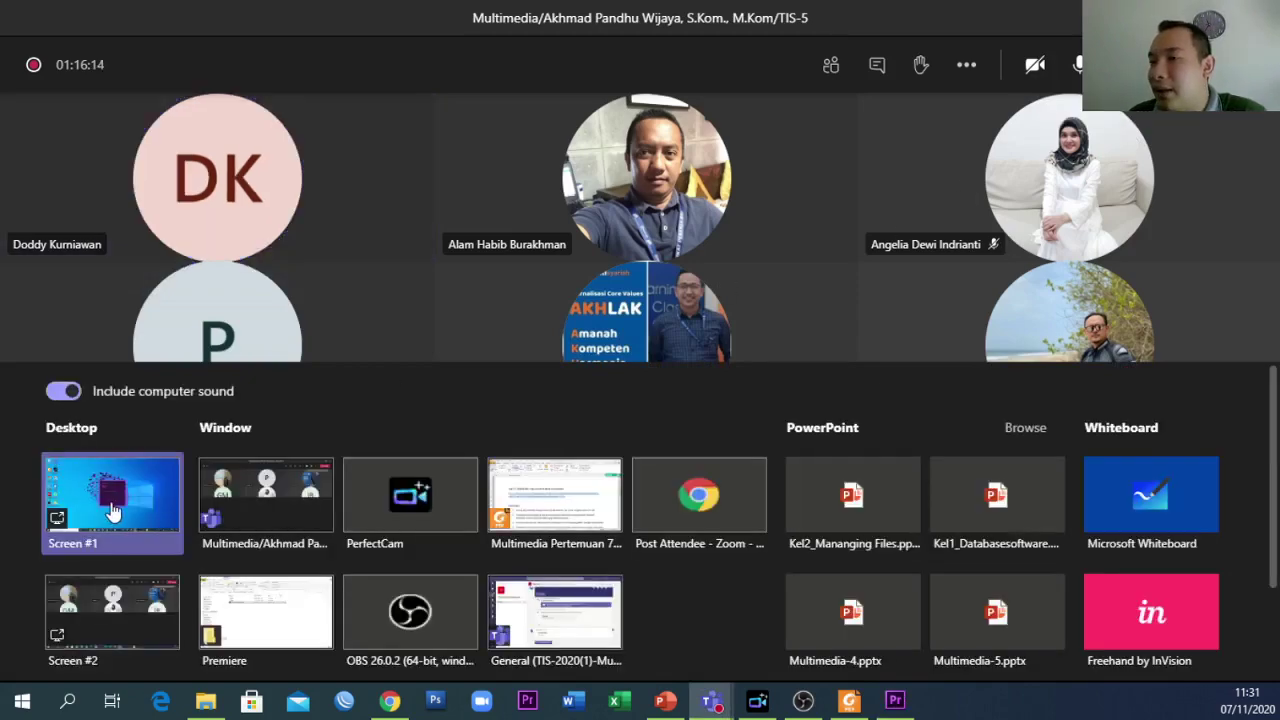
click(113, 512)
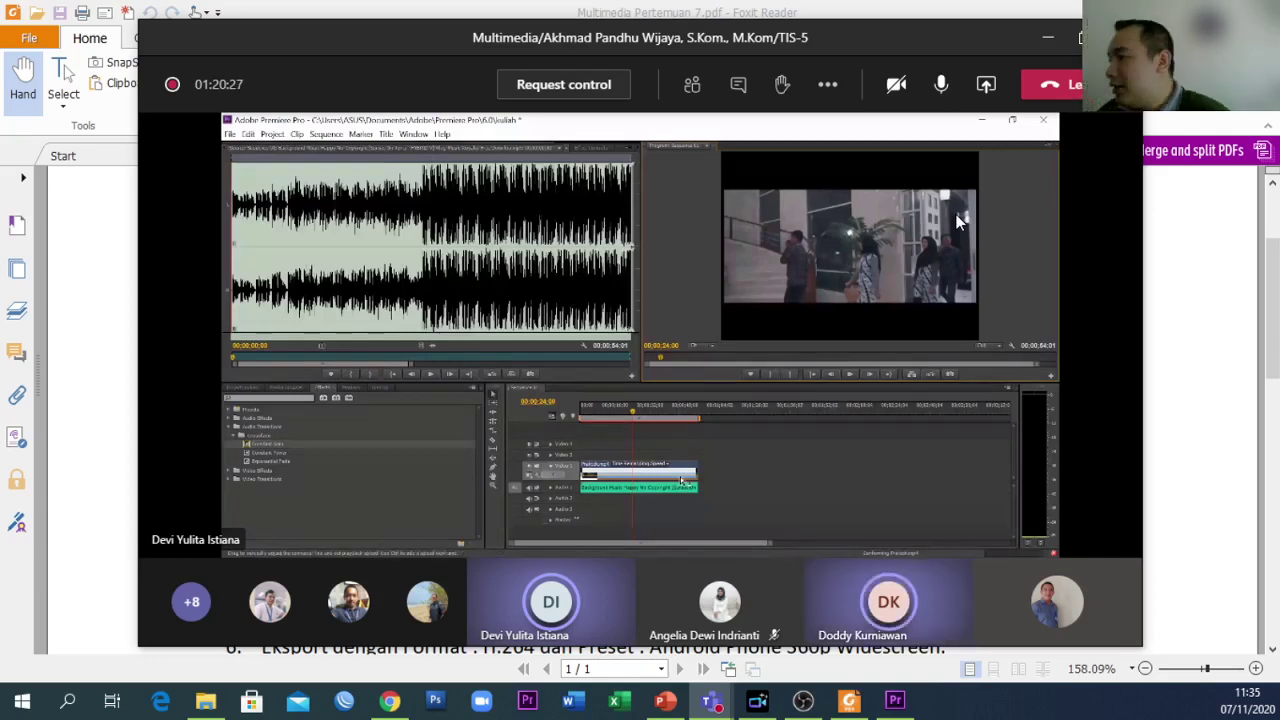
- Maximize the Teams meeting window to view the shared project, and check the project tasks in the PDF
click(1080, 37)
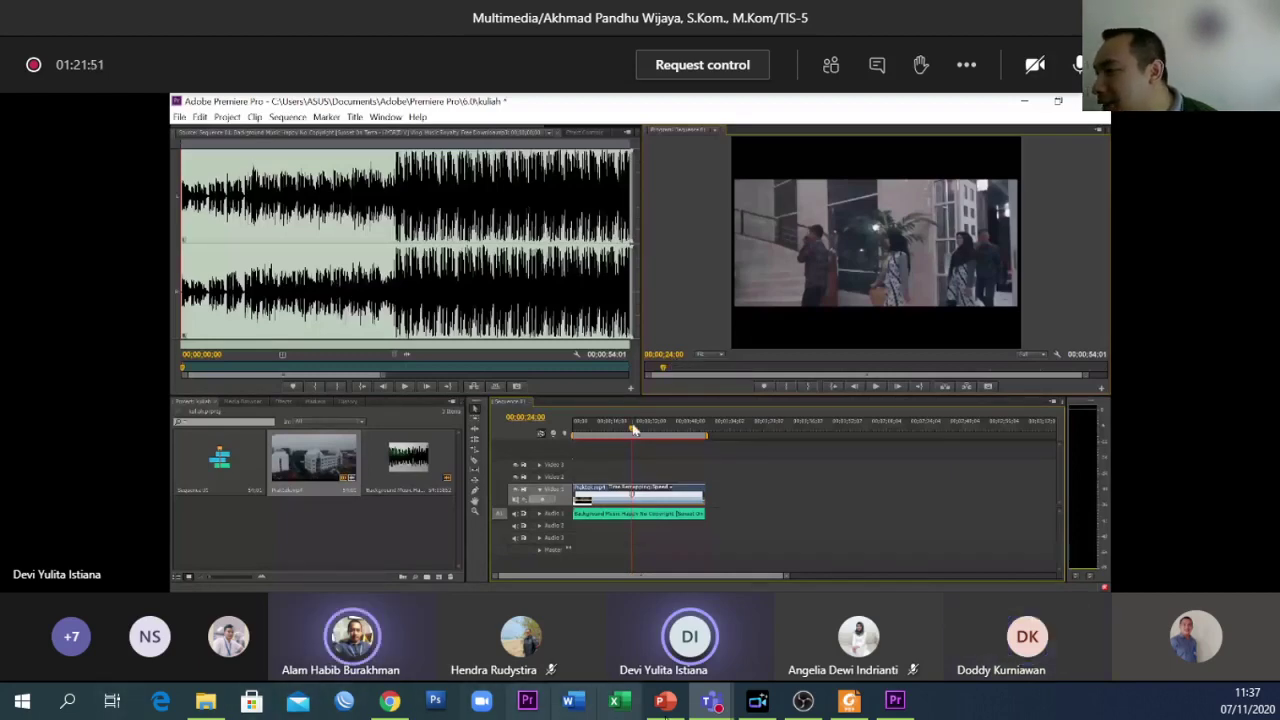
click(853, 702)
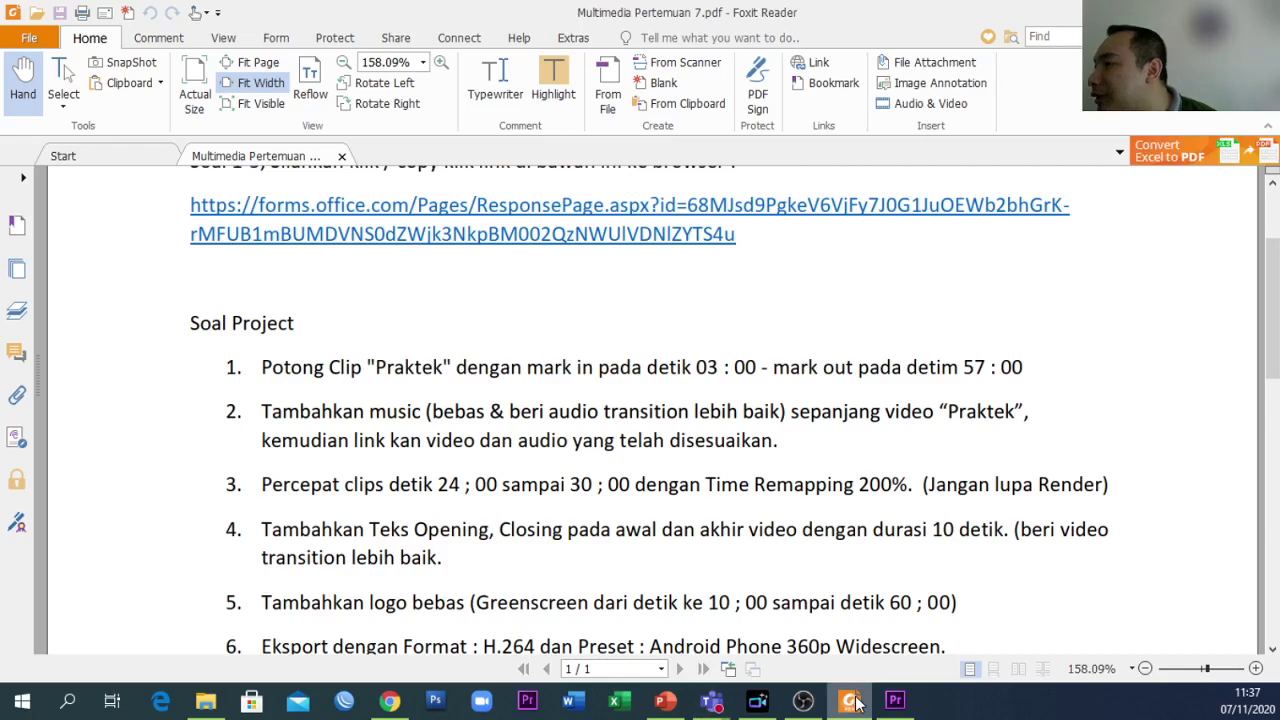
- Return to the Teams meeting and share Screen #1 again with computer sound included
click(853, 702)
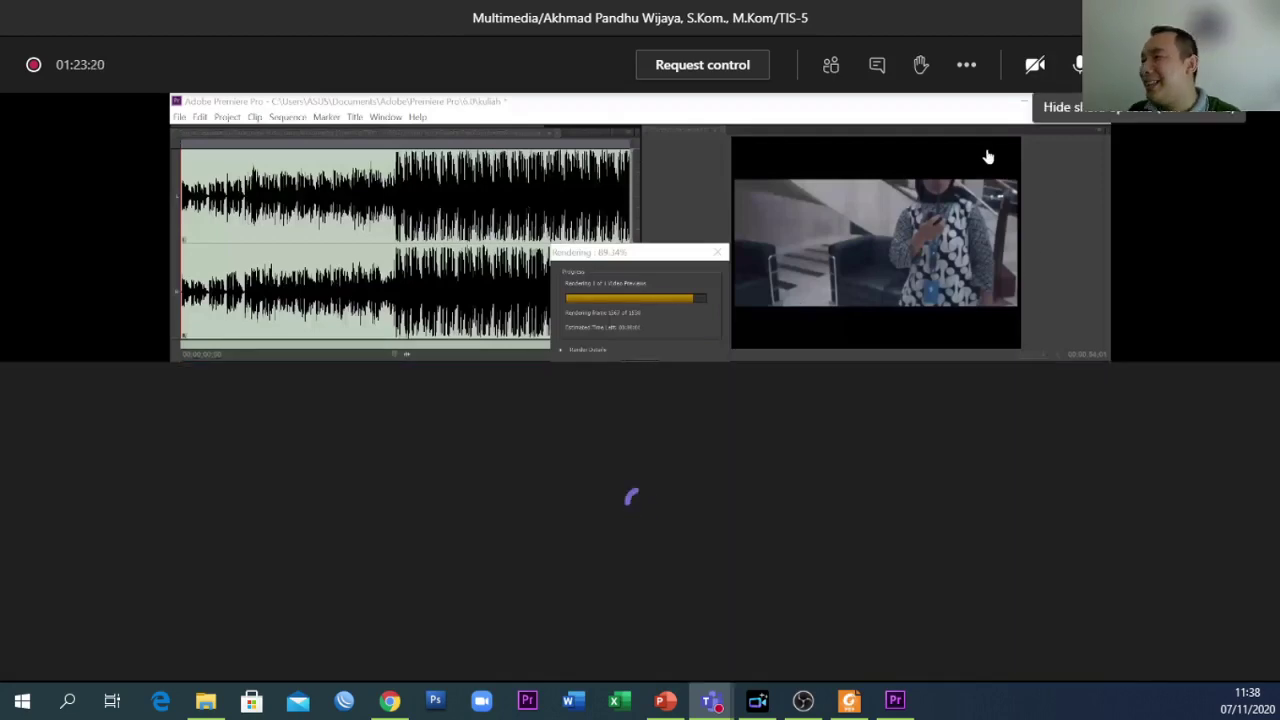
click(63, 391)
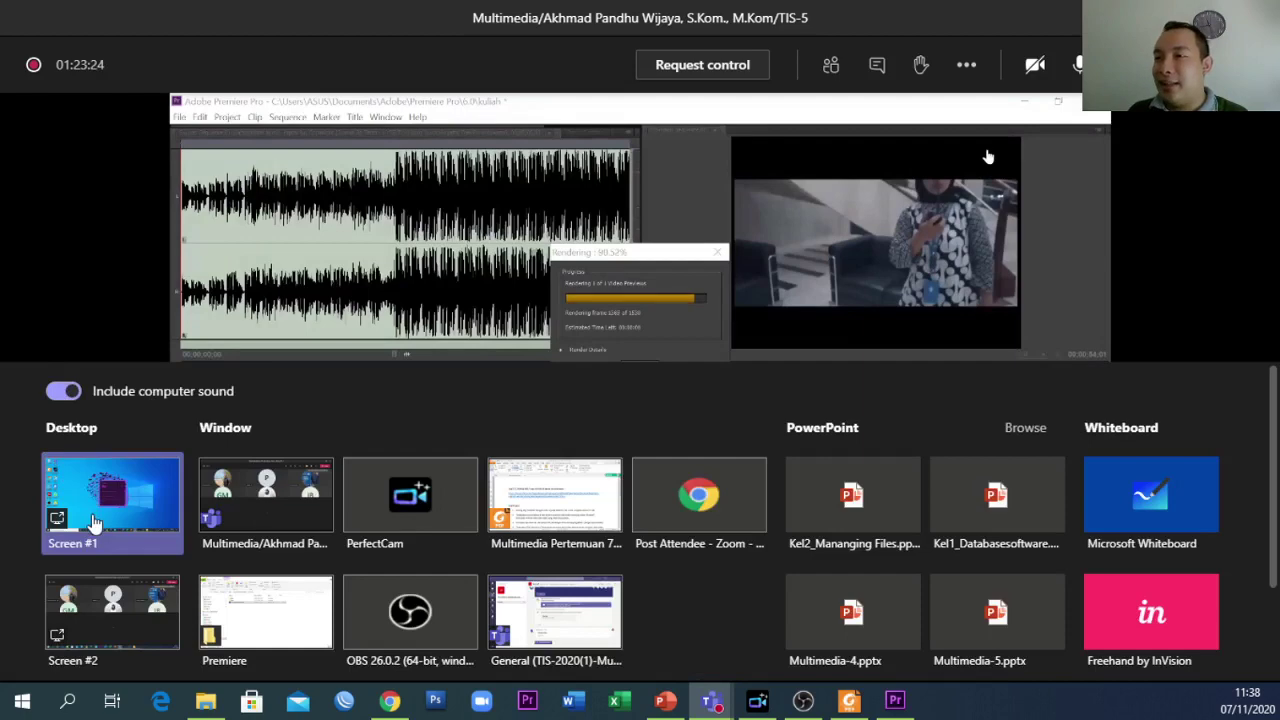
click(93, 523)
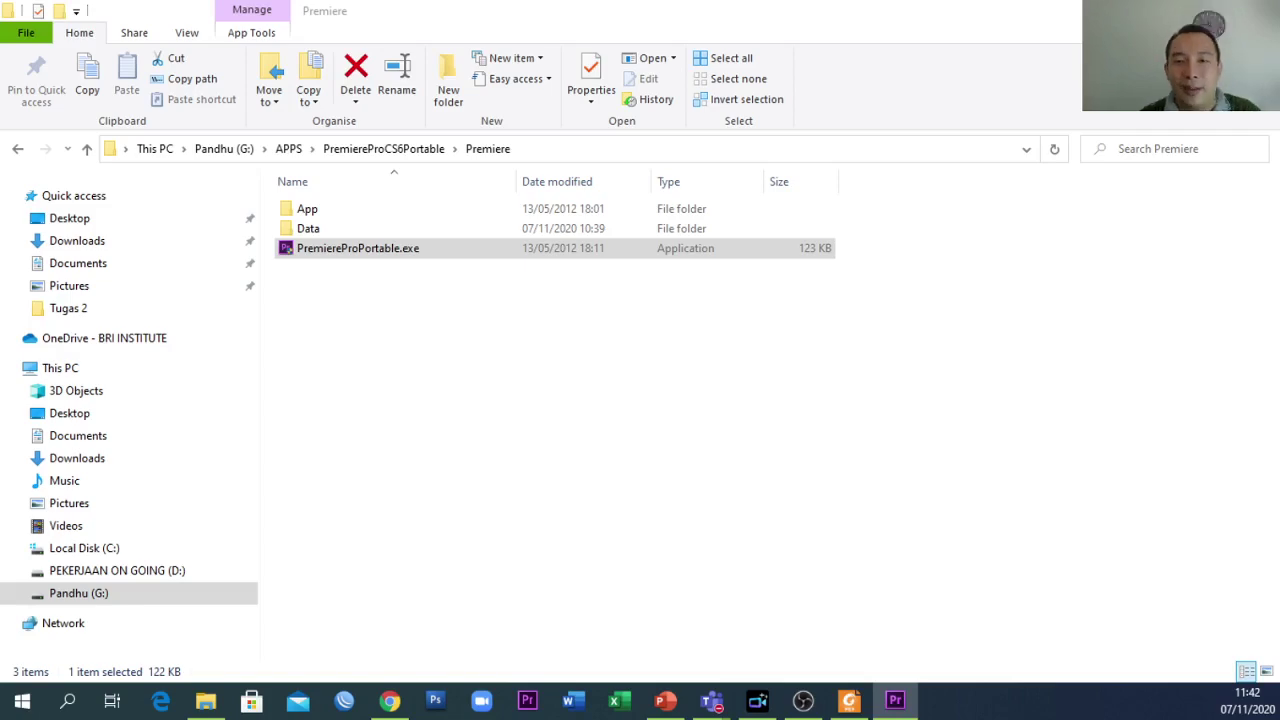
- Consult the project tasks in the PDF and examine the split Praktek clips on the Premiere timeline shared in Teams
click(848, 701)
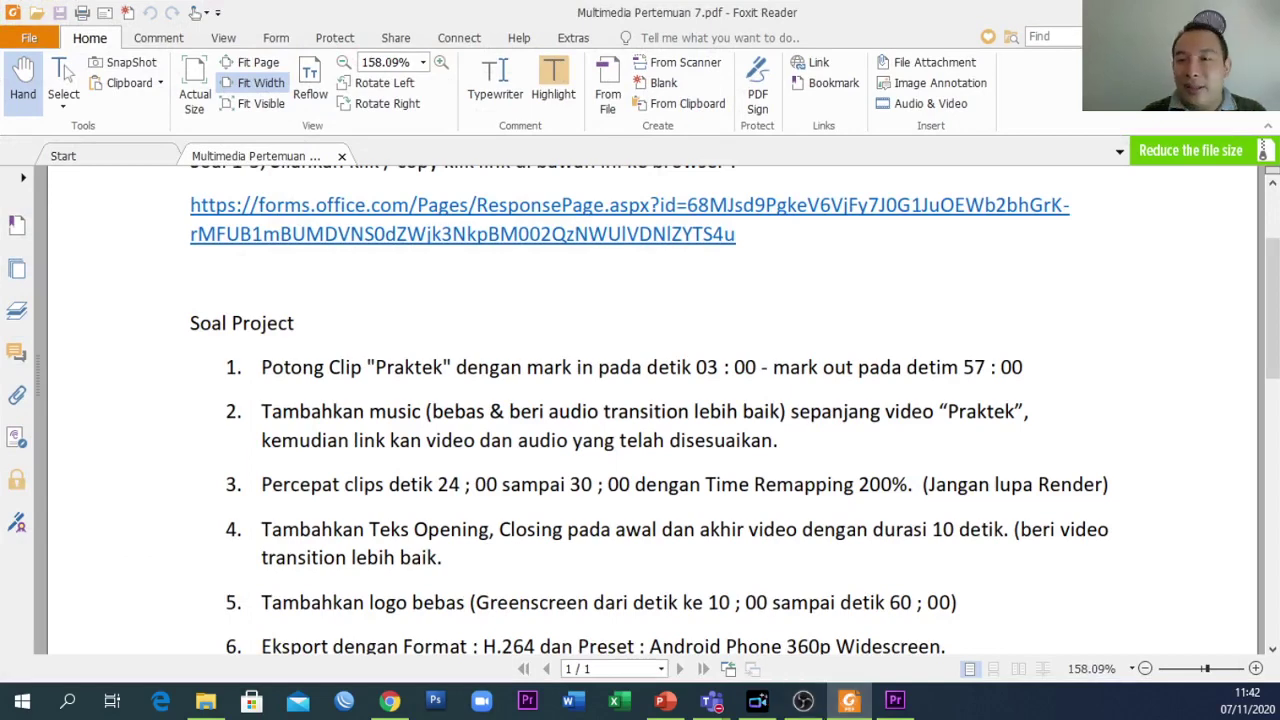
click(895, 700)
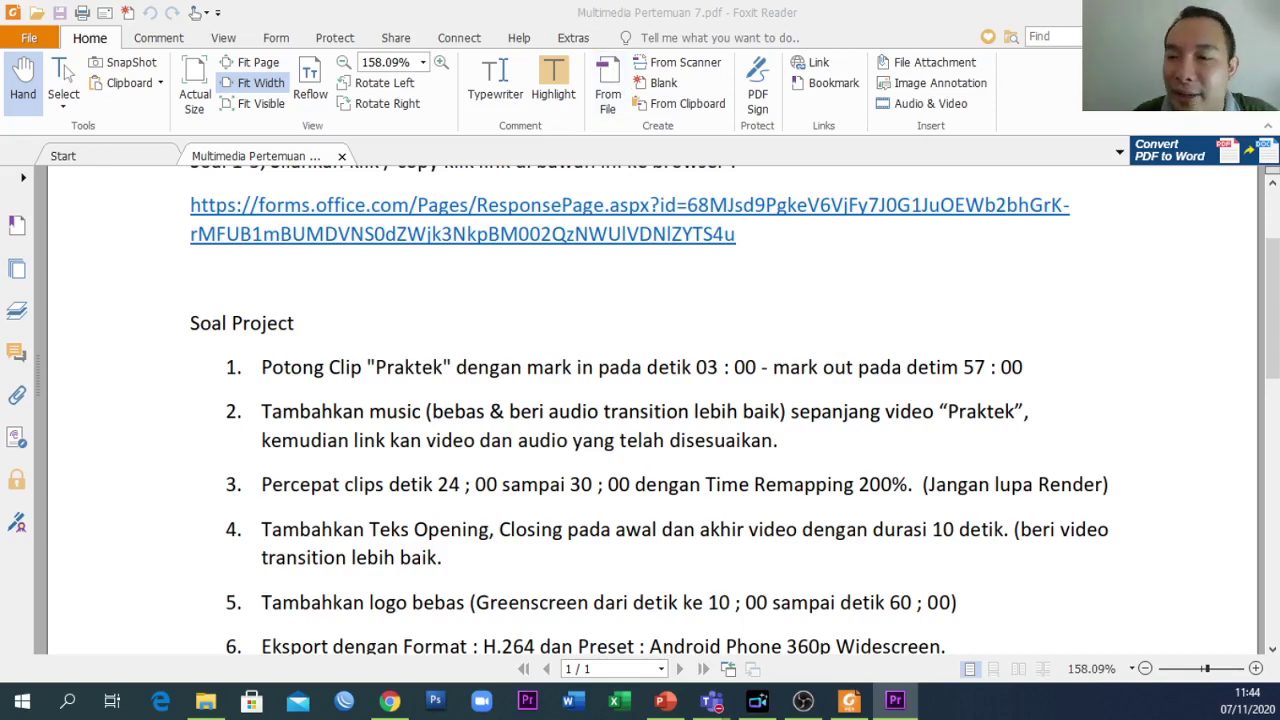
key(alt+Tab)
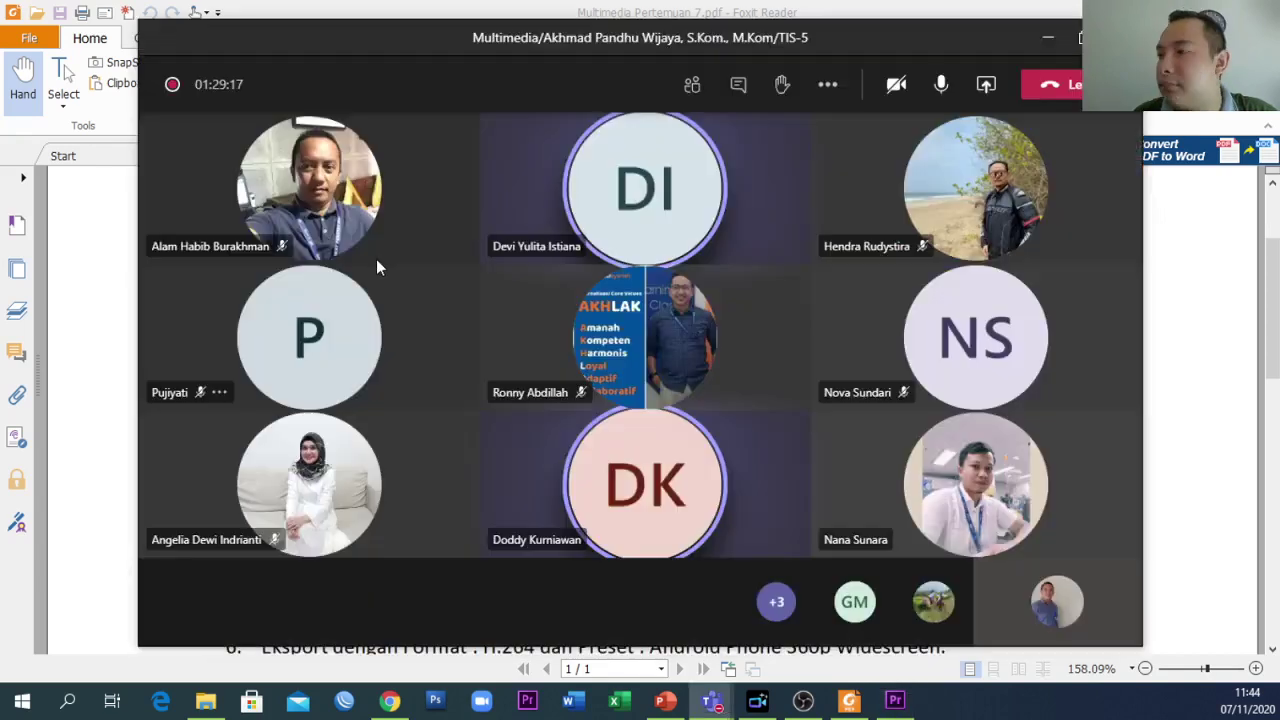
right_click(376, 259)
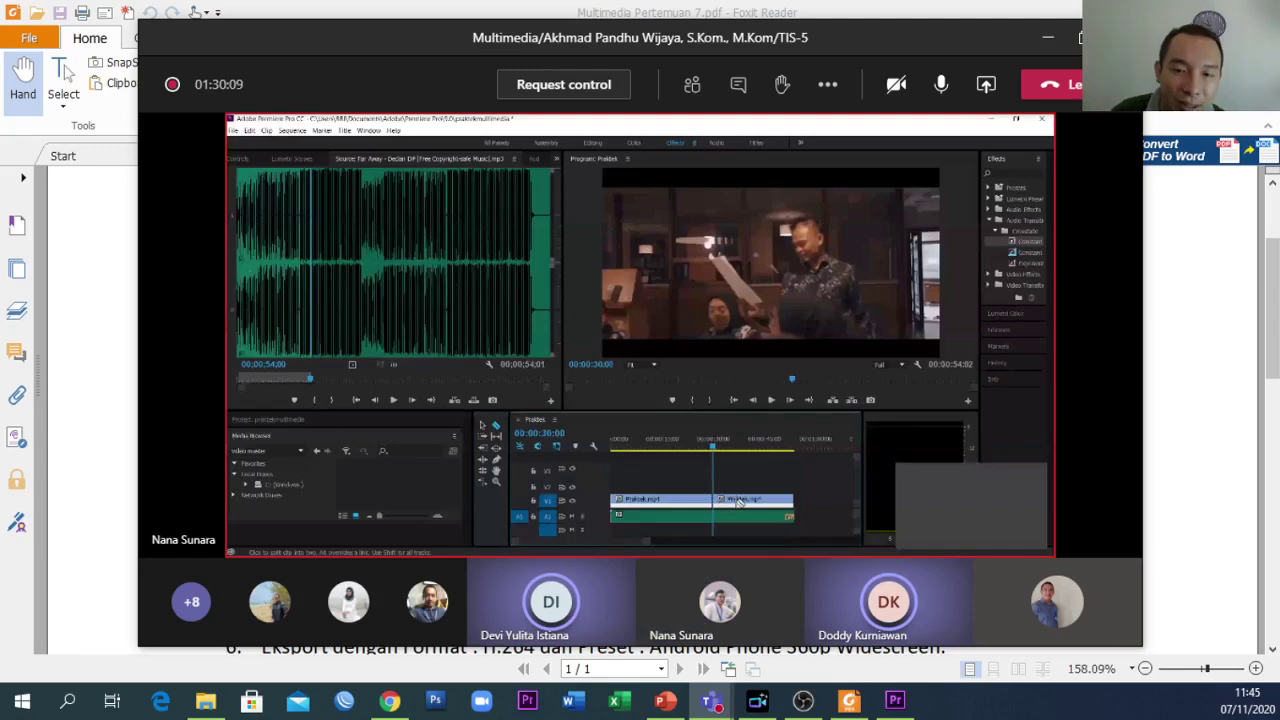
click(710, 700)
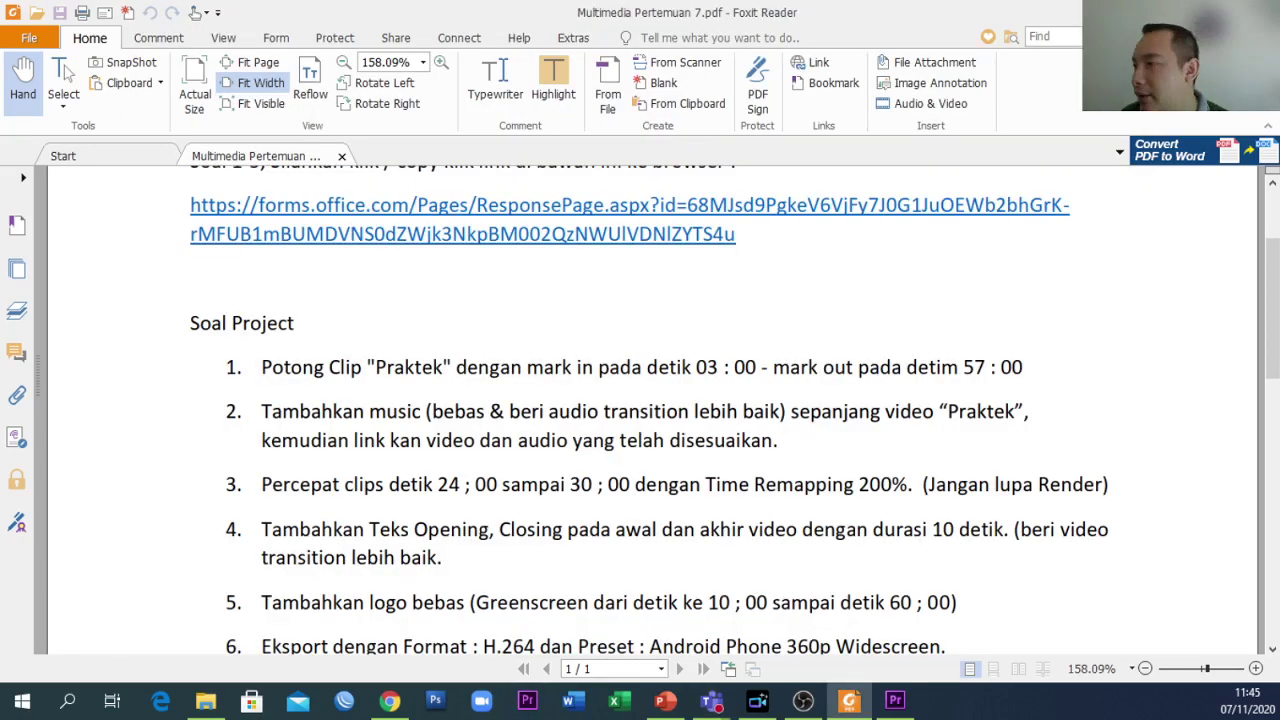
click(710, 700)
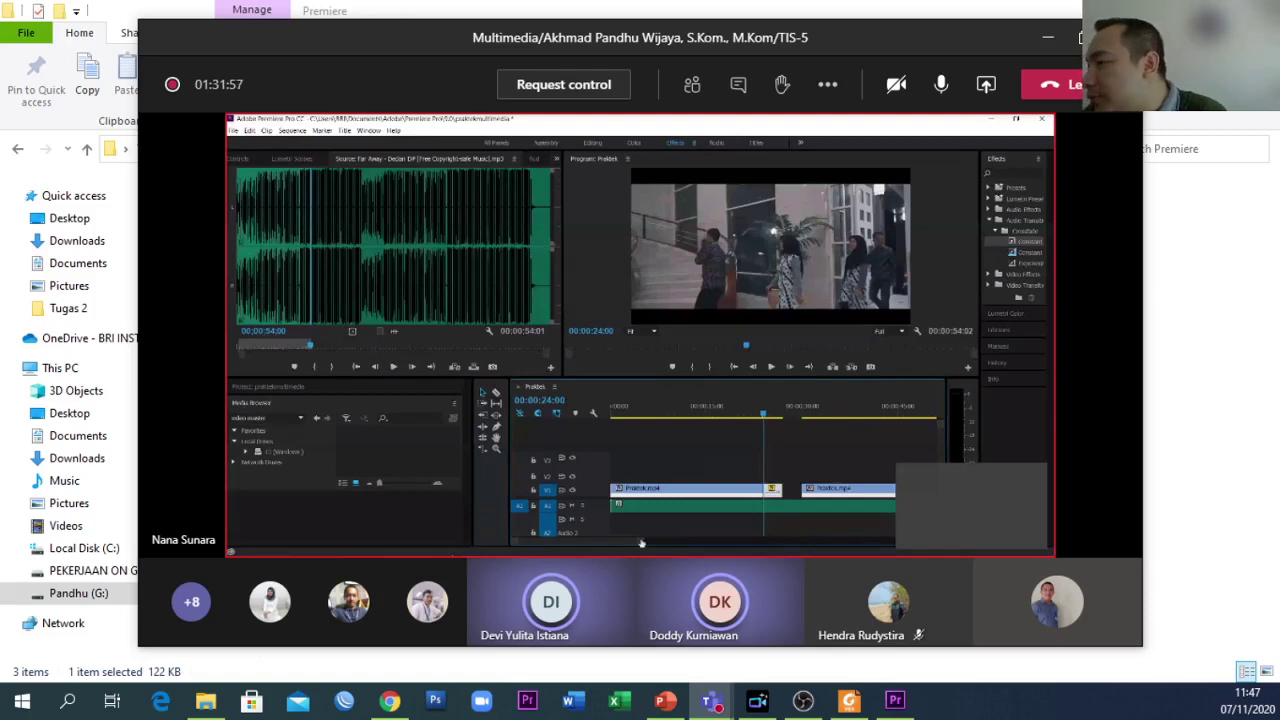
mouse_move(637, 543)
mouse_down()
mouse_move(671, 543)
mouse_move(644, 545)
mouse_up()
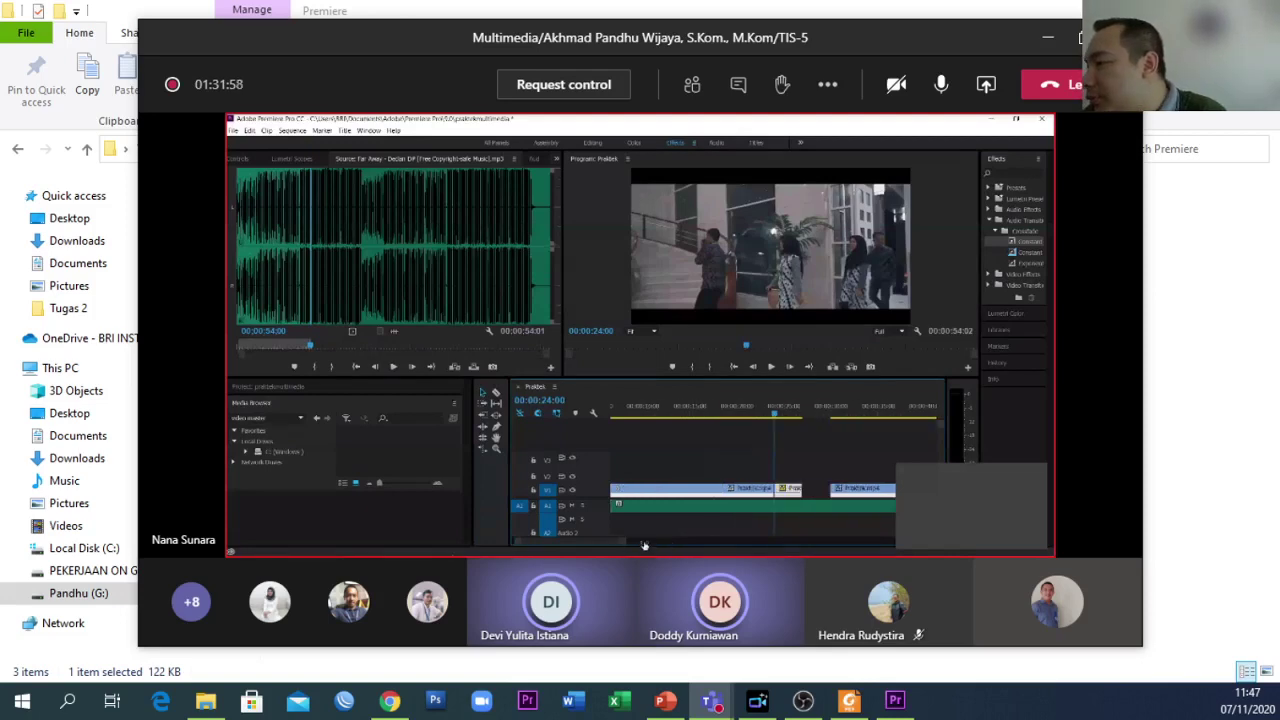
- Maximize the Teams meeting window and review playback of the 200% Praktek segment from 00:00:24:00 on the shared Premiere timeline
click(836, 490)
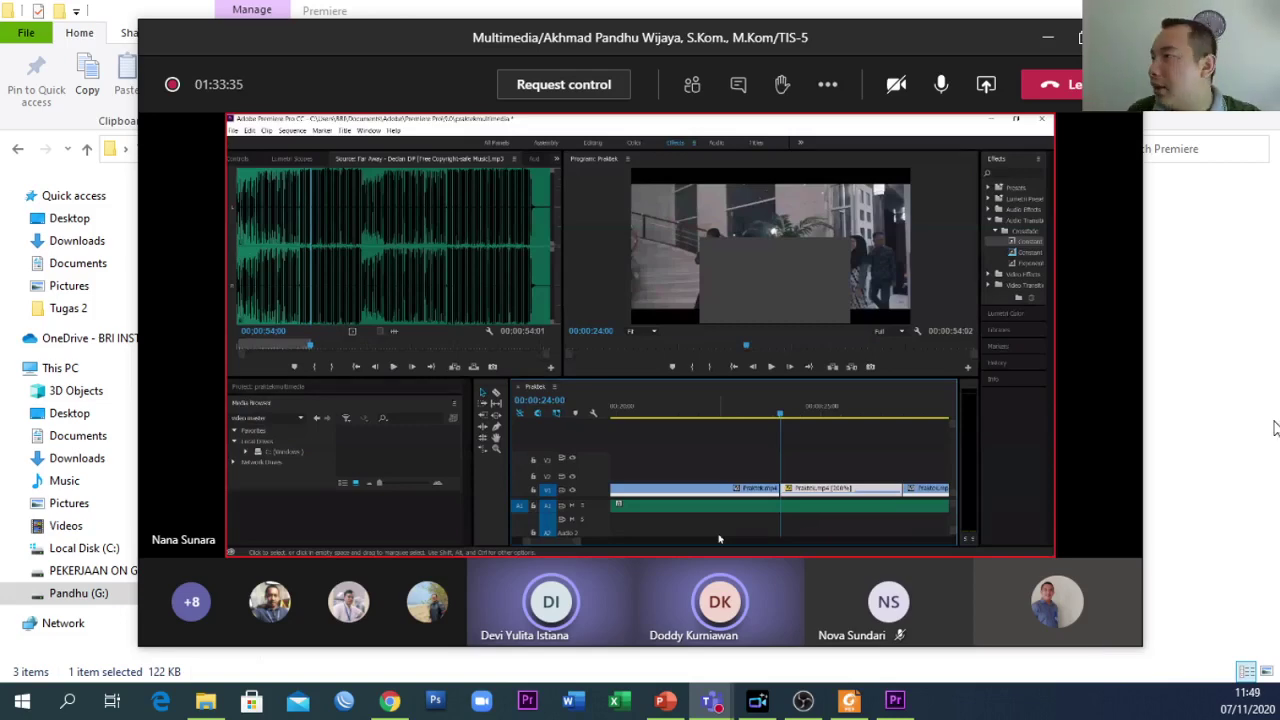
click(1080, 37)
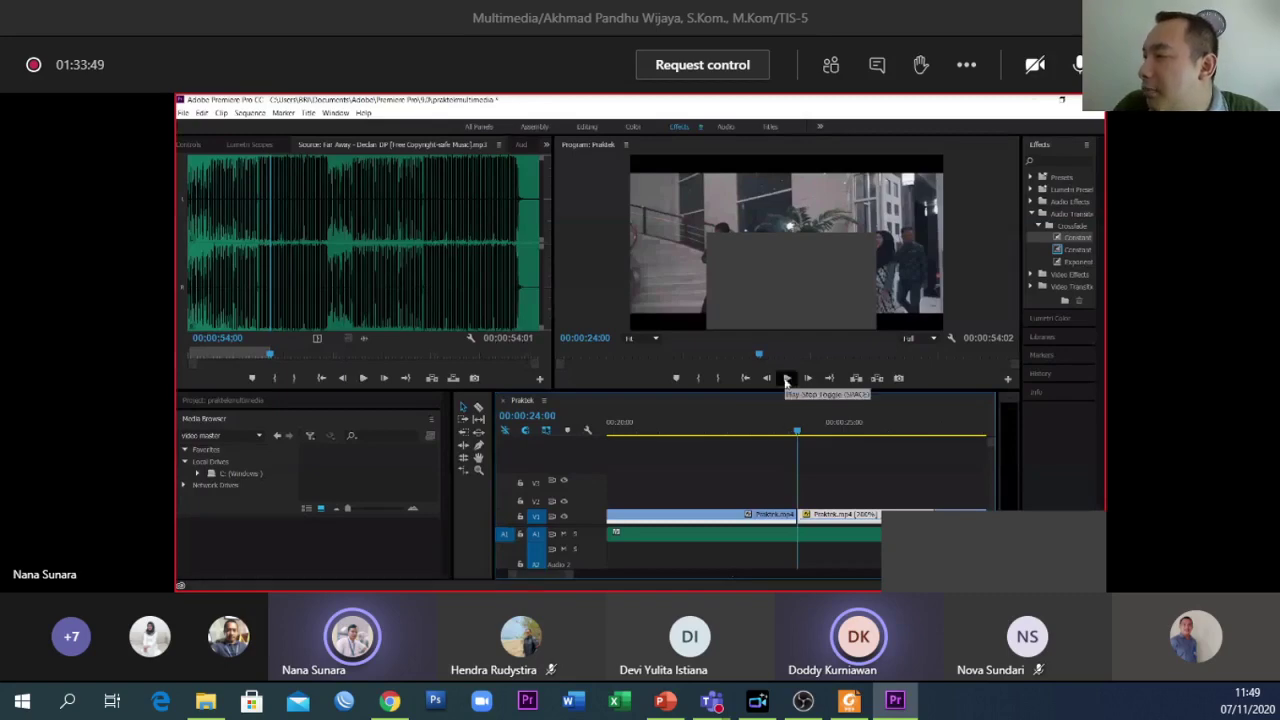
click(786, 379)
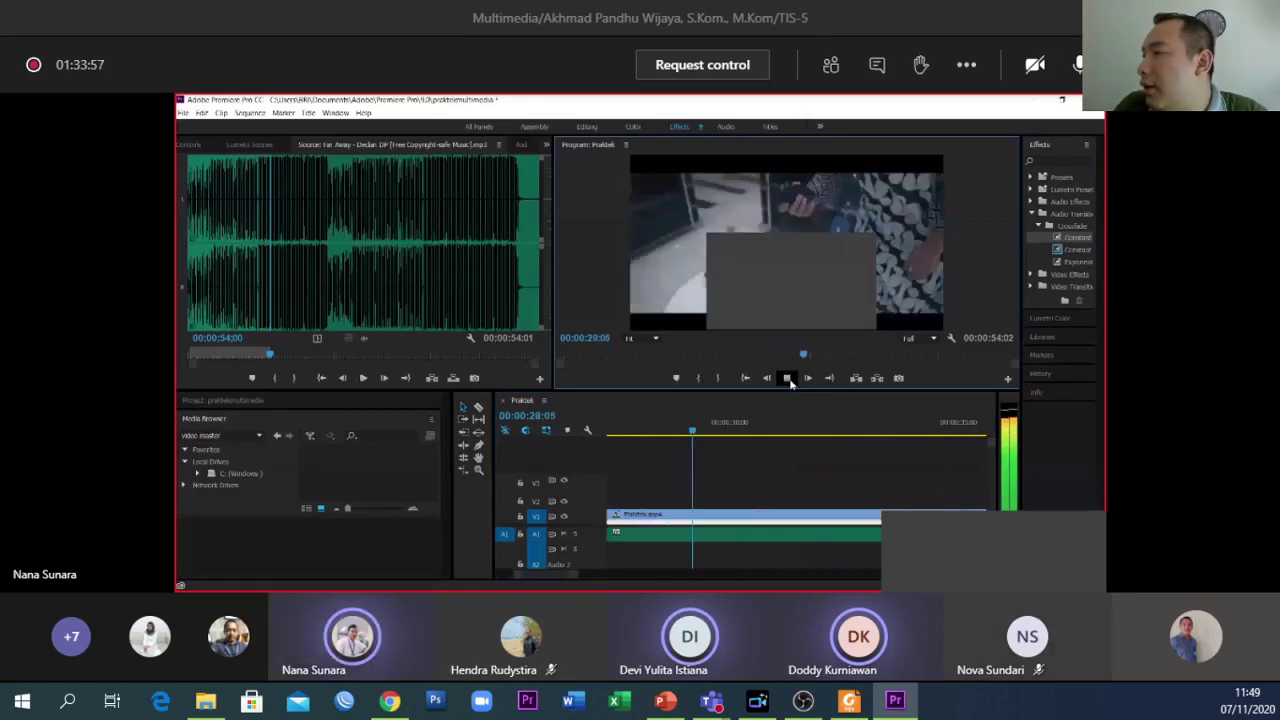
click(787, 378)
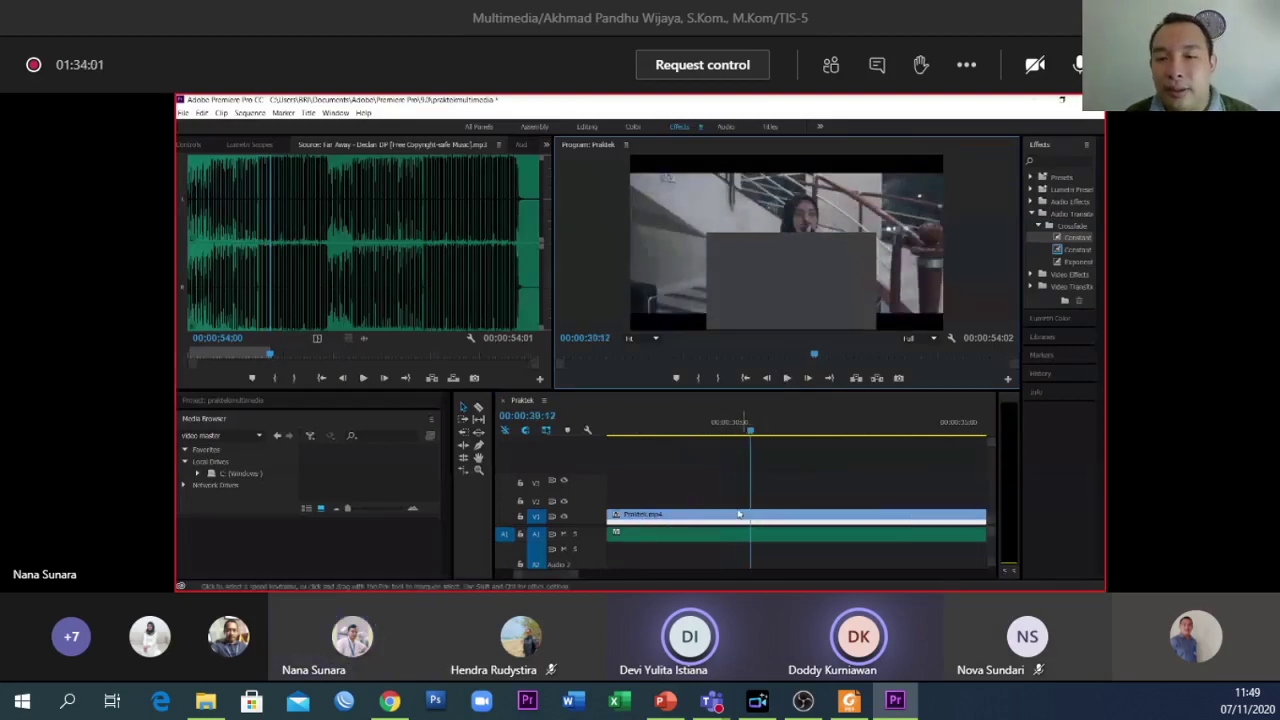
- Share Screen #1 in the Teams meeting with computer sound included to present the project tasks PDF
key(alt+Tab)
key(alt+Tab)
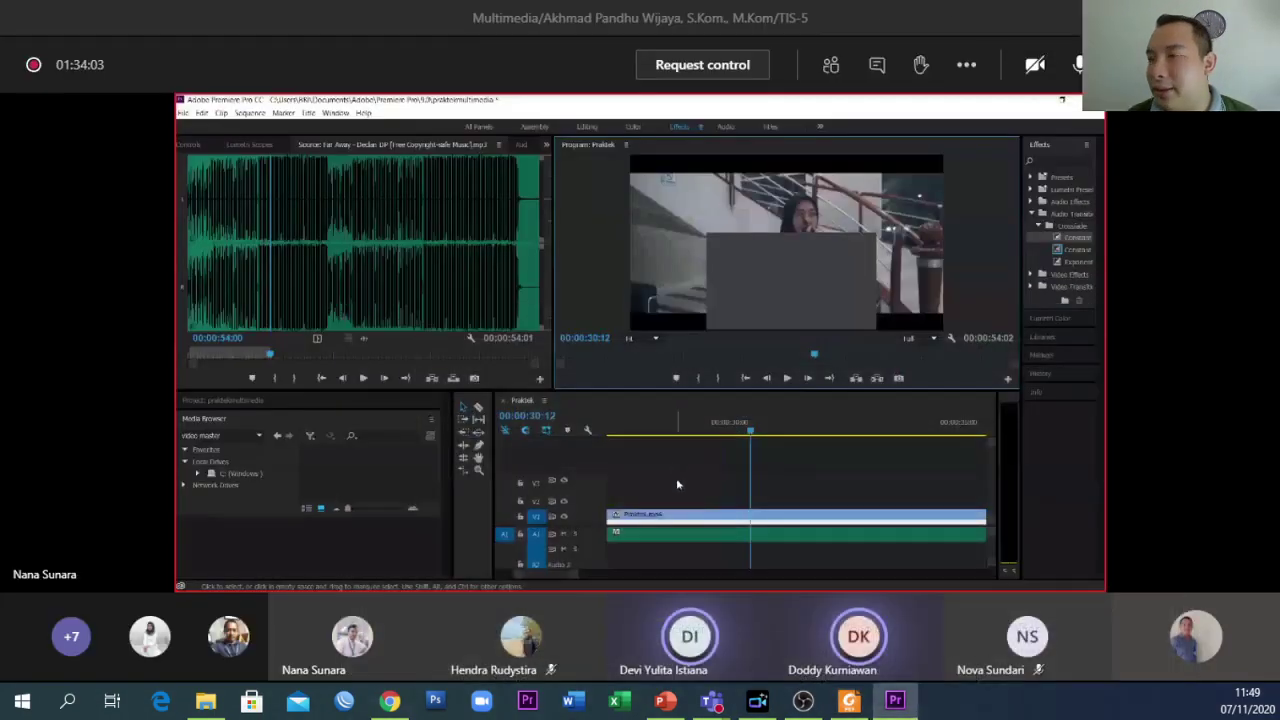
click(1078, 64)
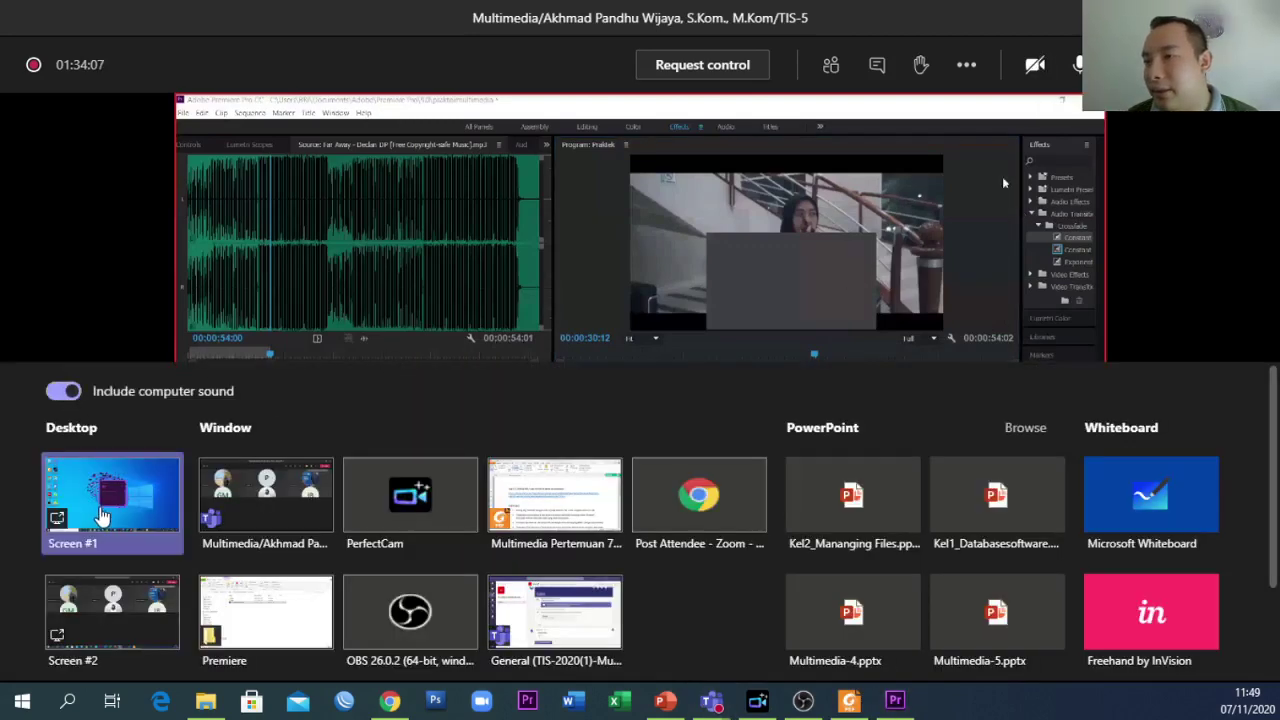
click(102, 515)
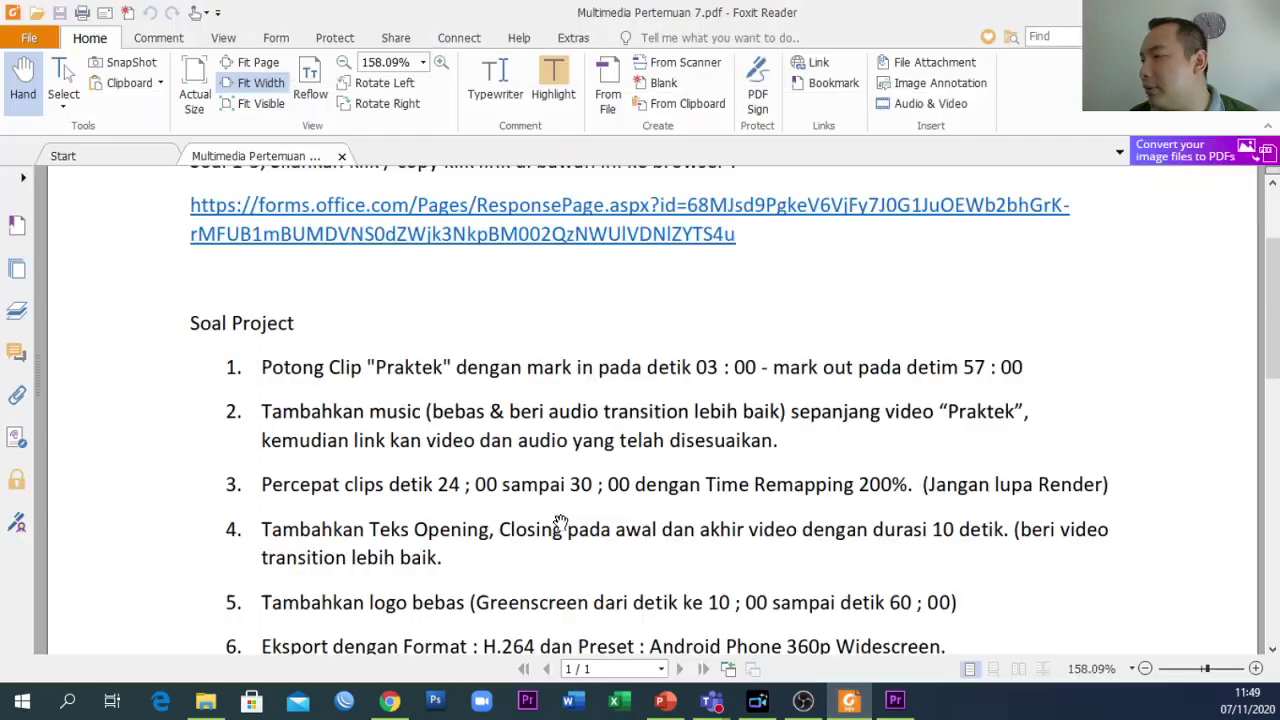